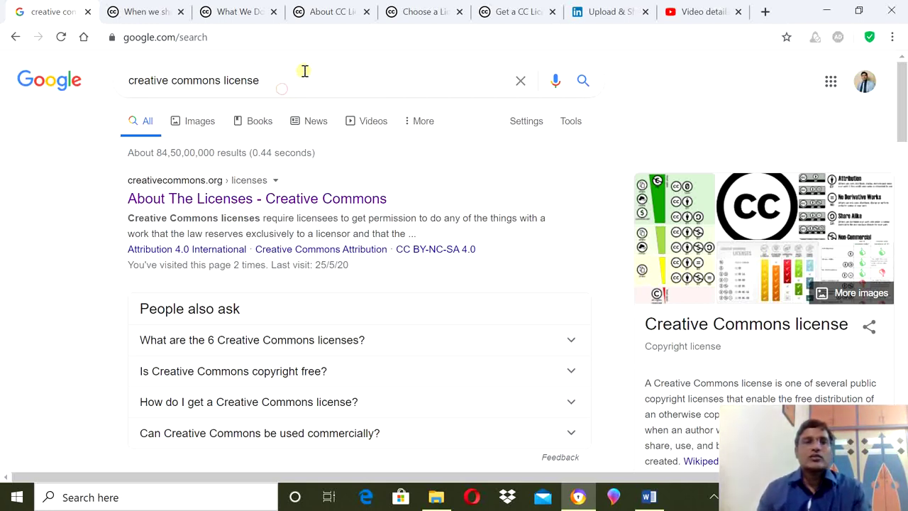
# View the Creative Commons home page and read the mission on its What We Do page
pyautogui.click(152, 17)
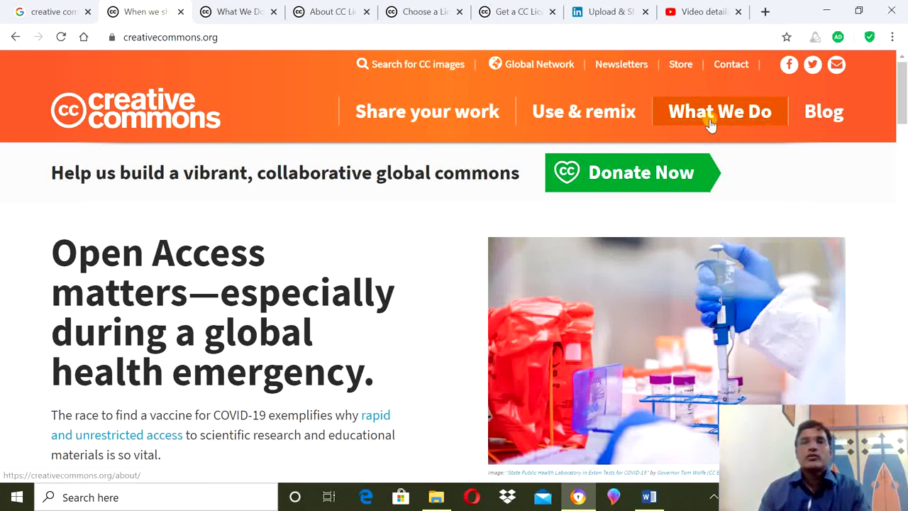
pyautogui.click(230, 11)
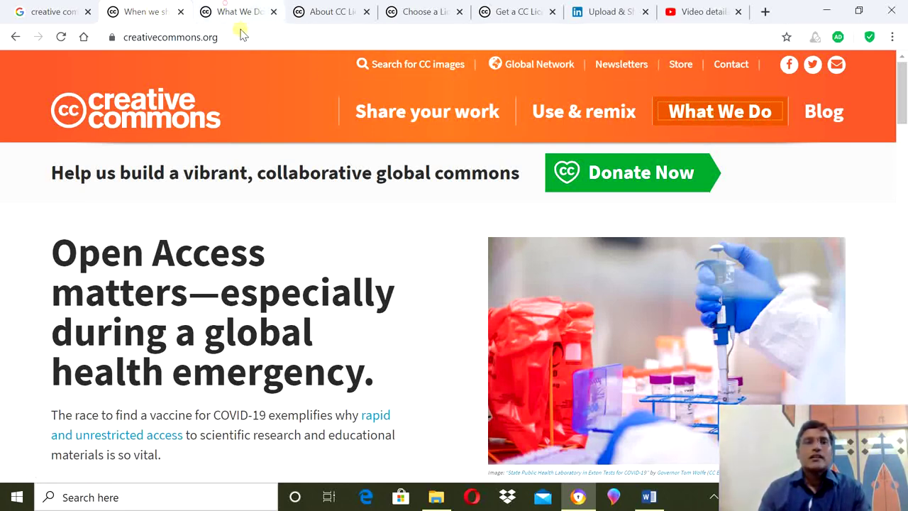
pyautogui.scroll(3, 424, 182)
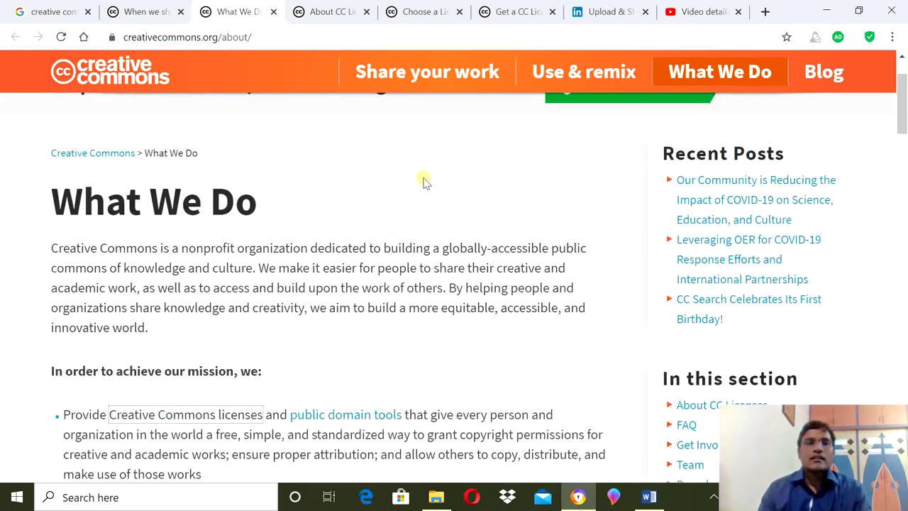
pyautogui.scroll(-2, 423, 181)
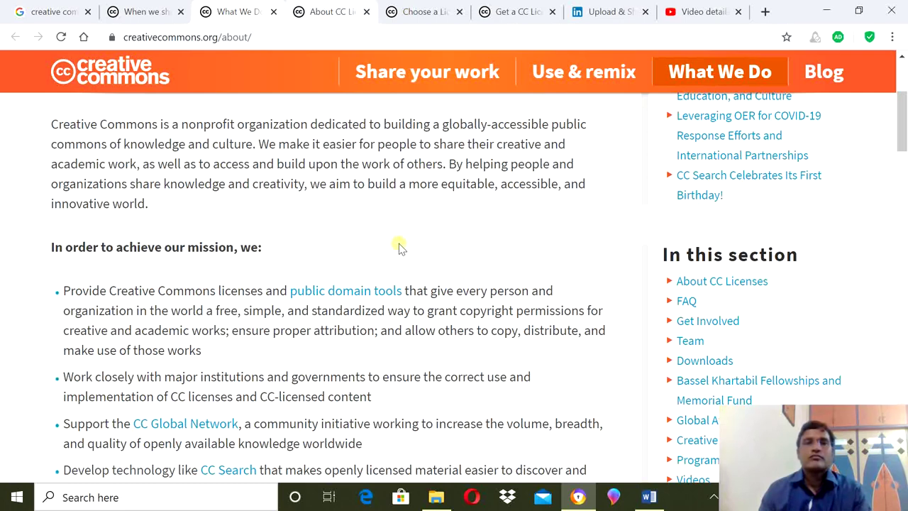
# Review the six license types from CC BY to CC BY-NC-ND and the CC0 dedication on the About CC Licenses page
pyautogui.click(309, 12)
pyautogui.click(738, 226)
pyautogui.scroll(15, 739, 225)
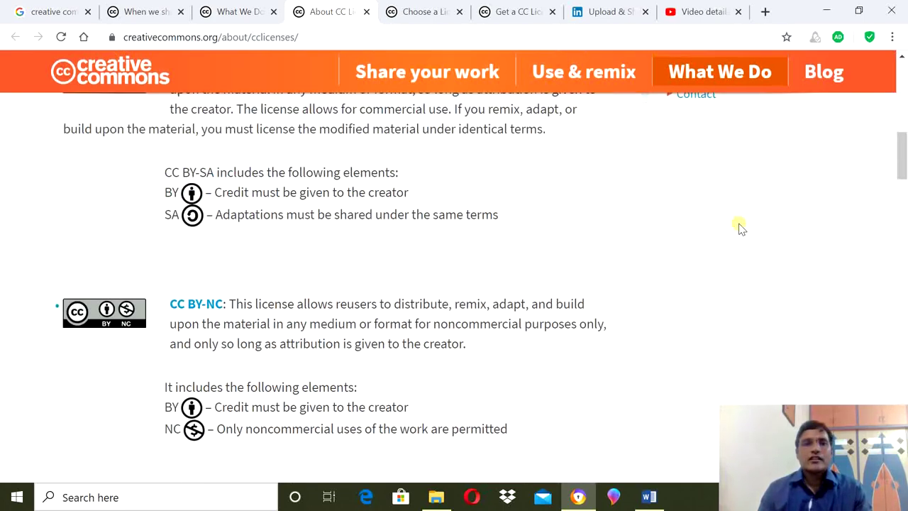
pyautogui.scroll(4, 739, 225)
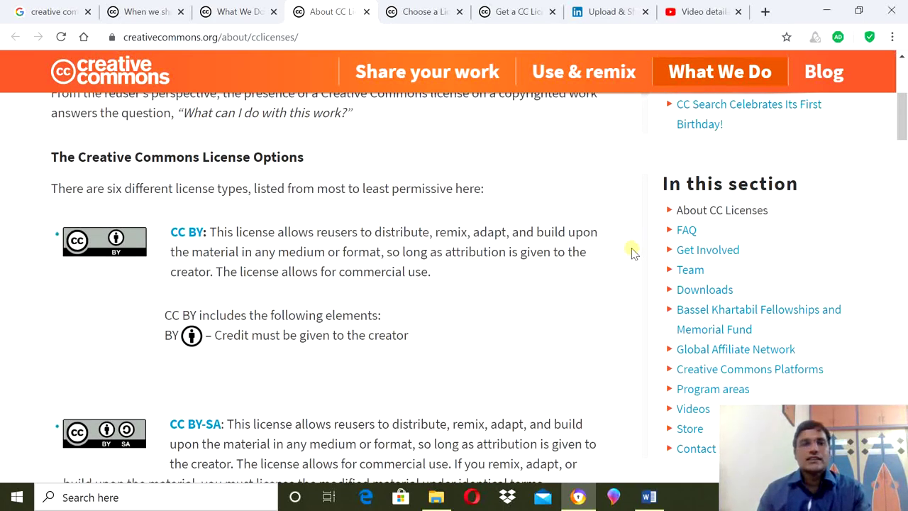
pyautogui.scroll(-5, 632, 251)
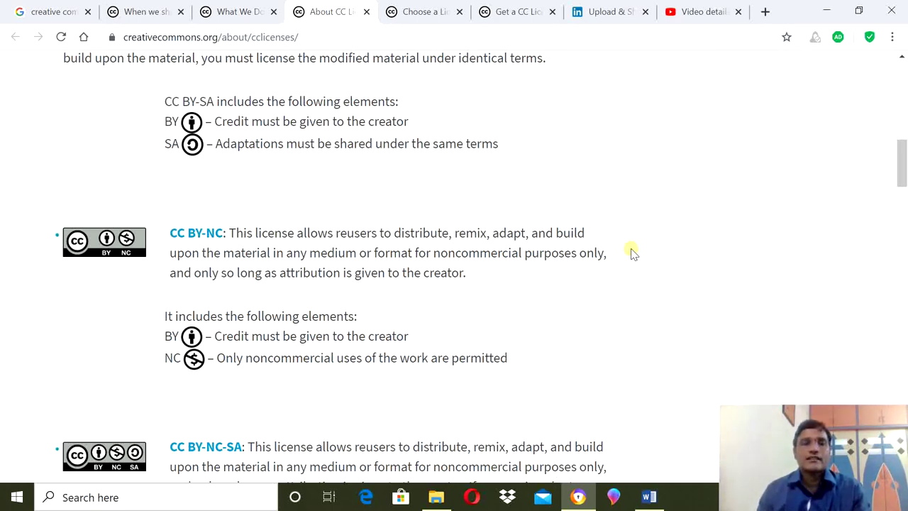
pyautogui.scroll(-2, 631, 251)
pyautogui.scroll(-4, 632, 251)
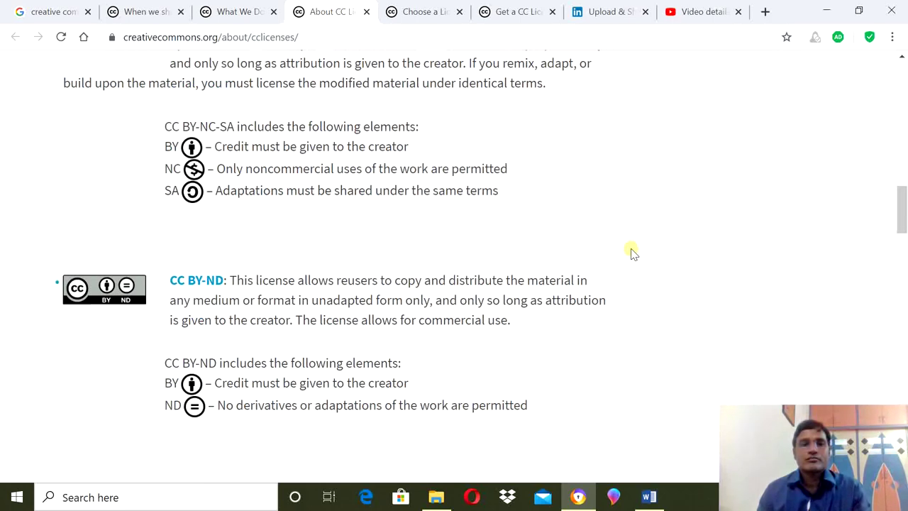
pyautogui.scroll(-7, 631, 252)
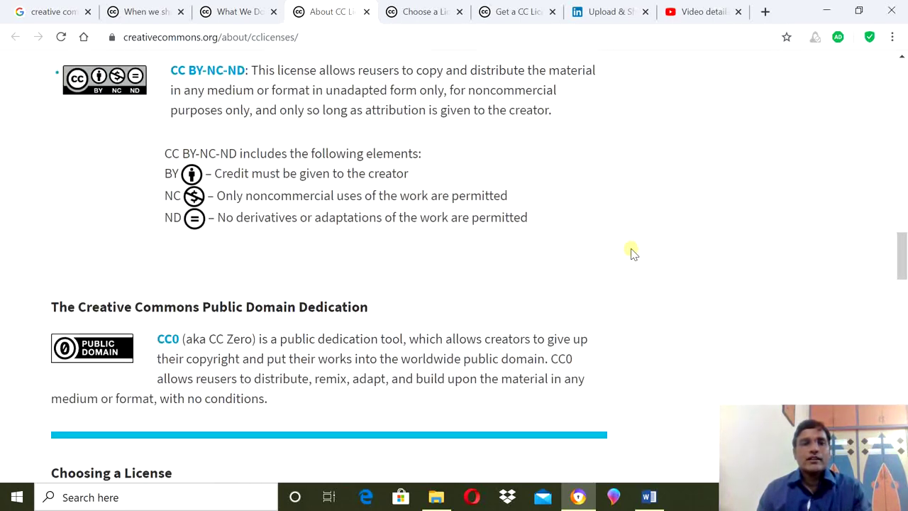
pyautogui.scroll(-3, 632, 251)
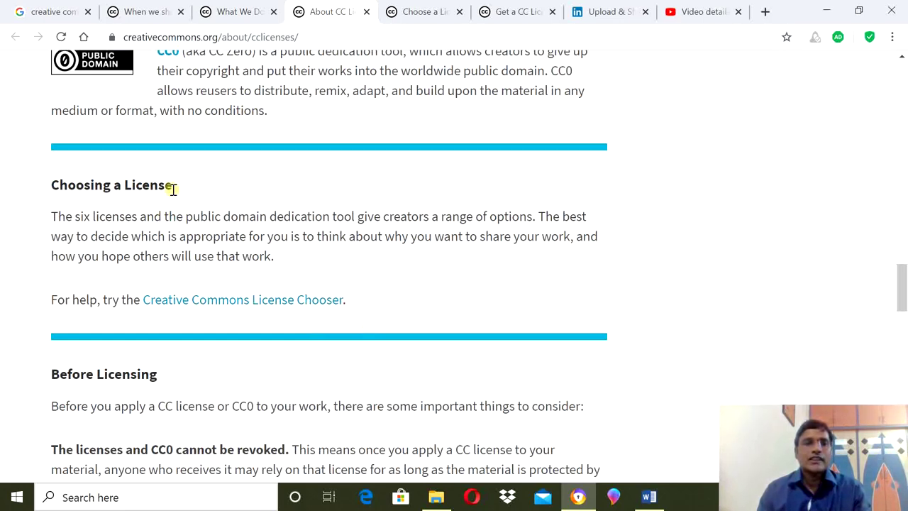
# Highlight the "Choosing a License" heading and the Creative Commons License Chooser link beneath it
pyautogui.moveTo(176, 189); pyautogui.dragTo(44, 186)
pyautogui.moveTo(177, 186); pyautogui.dragTo(124, 186)
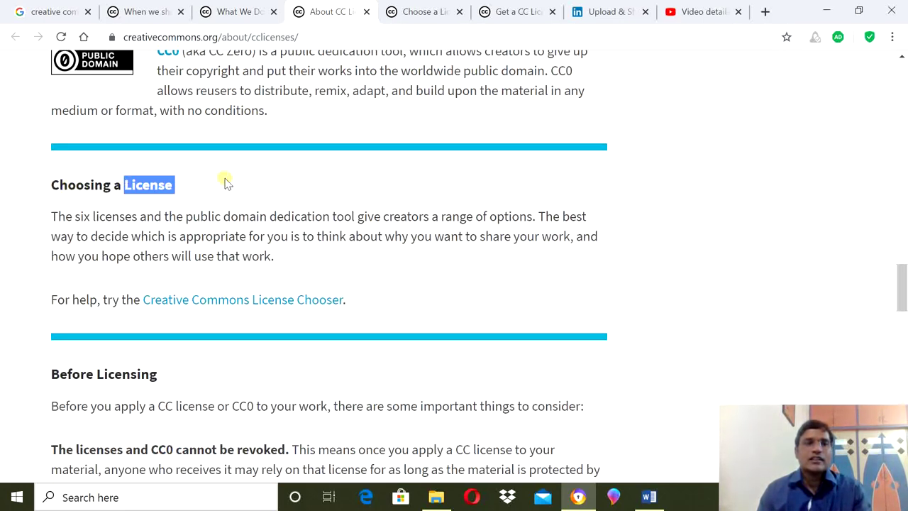
pyautogui.click(225, 178)
pyautogui.moveTo(359, 298); pyautogui.dragTo(144, 300)
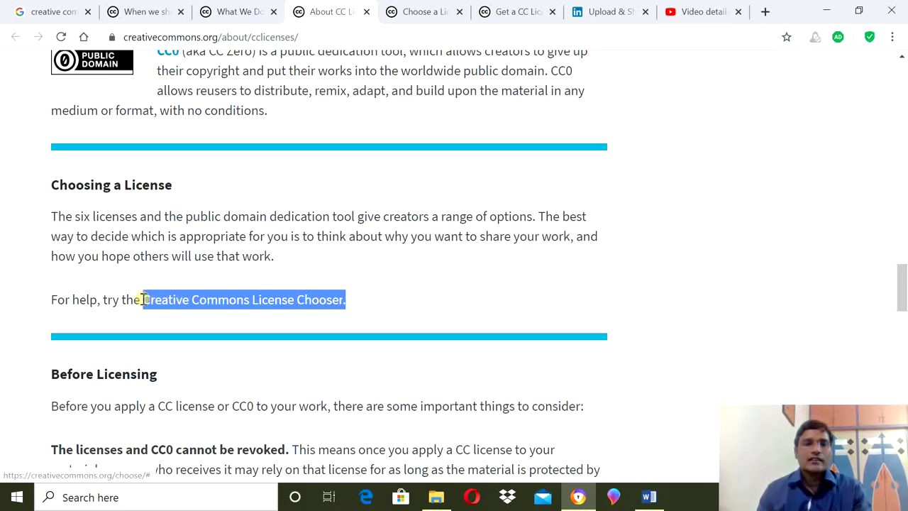
pyautogui.click(416, 300)
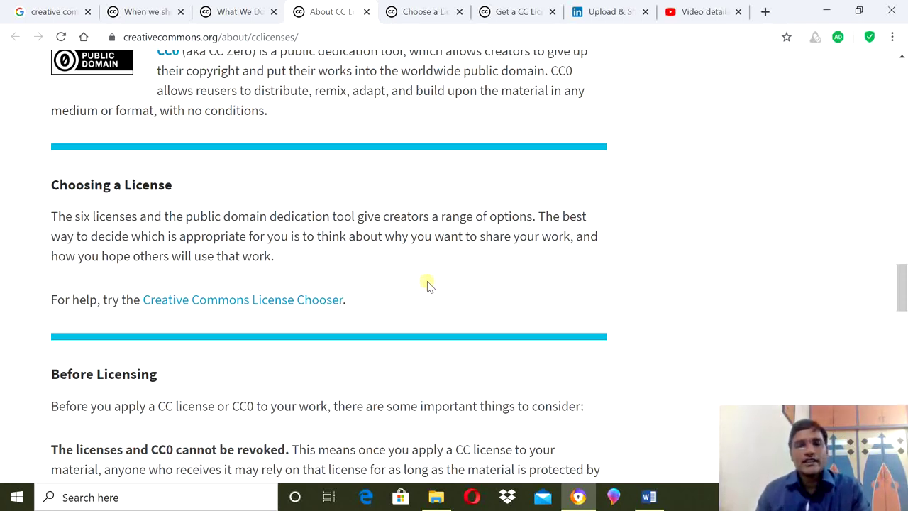
pyautogui.moveTo(141, 300); pyautogui.dragTo(472, 294)
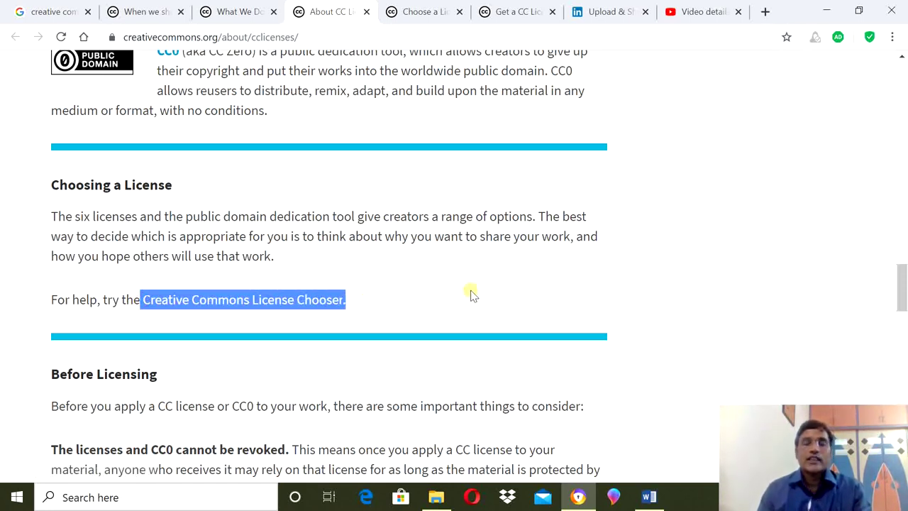
pyautogui.click(471, 295)
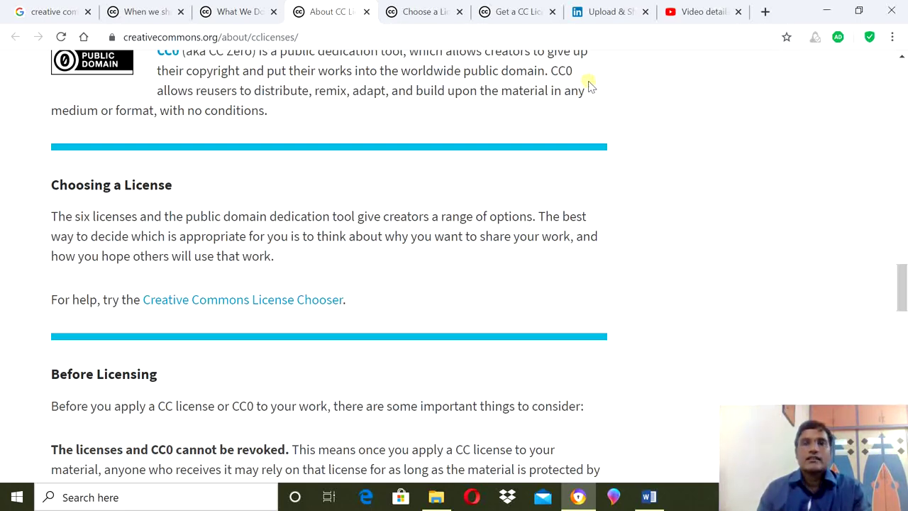
# Glance at the Get a CC License page, then highlight the non-revocation and copyright-ownership statements under Before Licensing on About CC Licenses
pyautogui.click(529, 11)
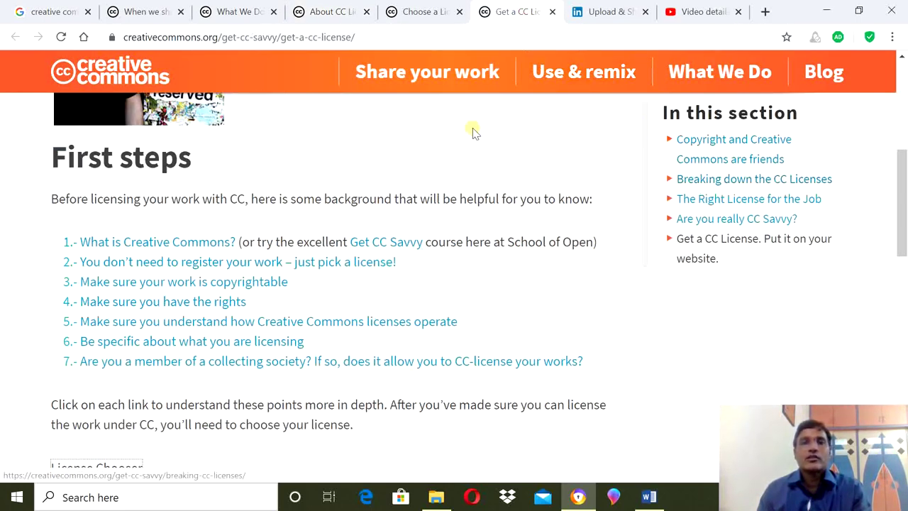
pyautogui.click(347, 16)
pyautogui.scroll(-4, 371, 434)
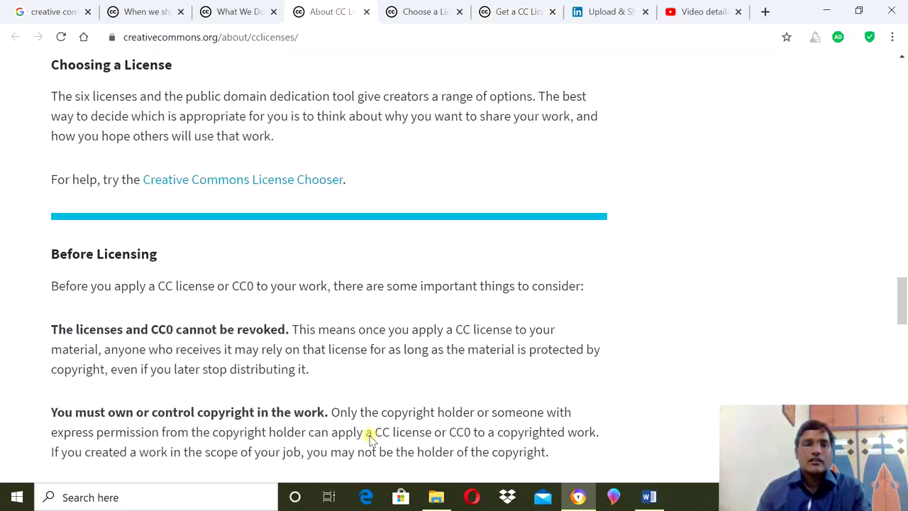
pyautogui.moveTo(292, 166); pyautogui.dragTo(51, 166)
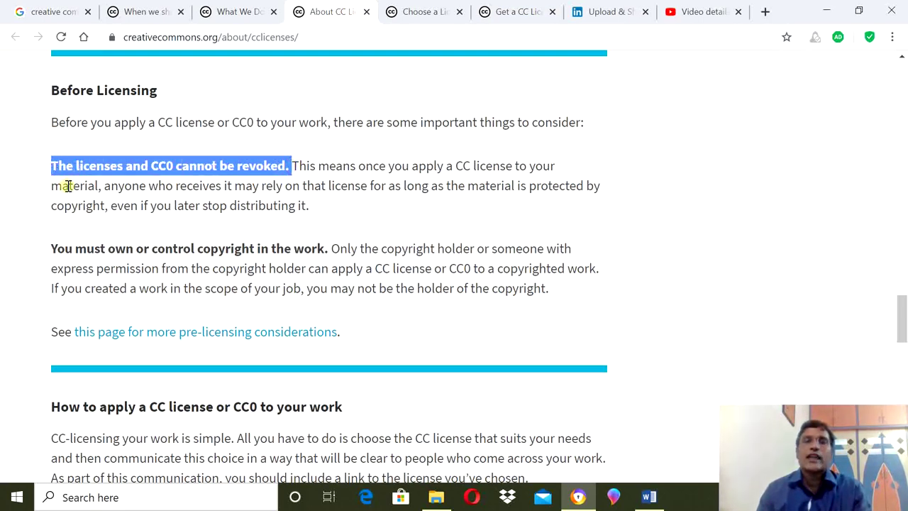
pyautogui.click(773, 245)
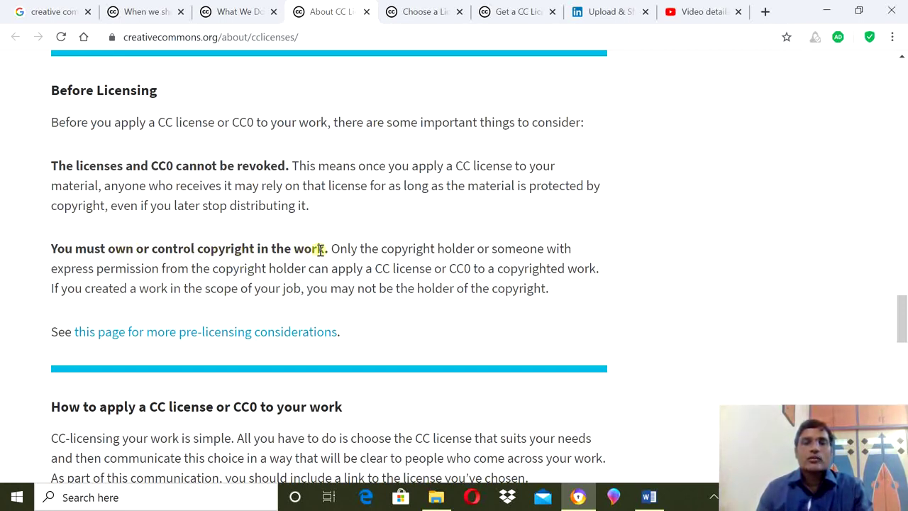
pyautogui.moveTo(326, 249); pyautogui.dragTo(51, 250)
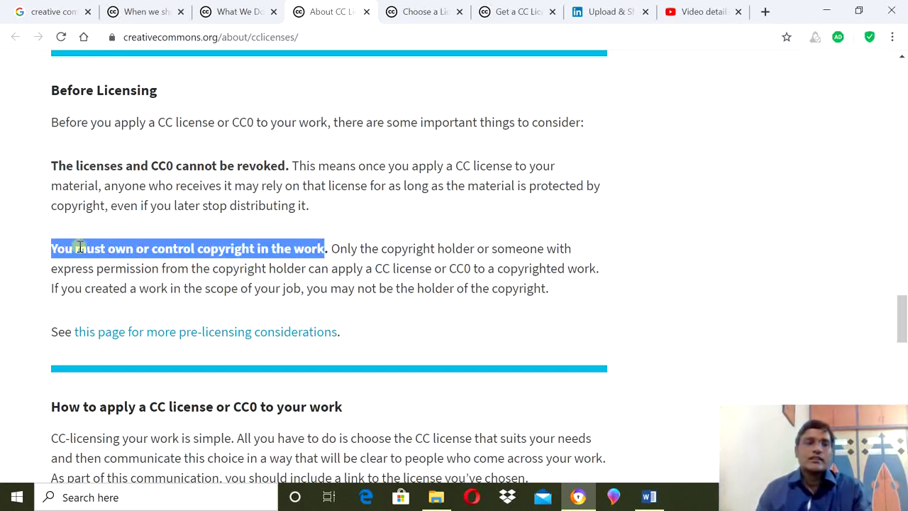
pyautogui.click(687, 284)
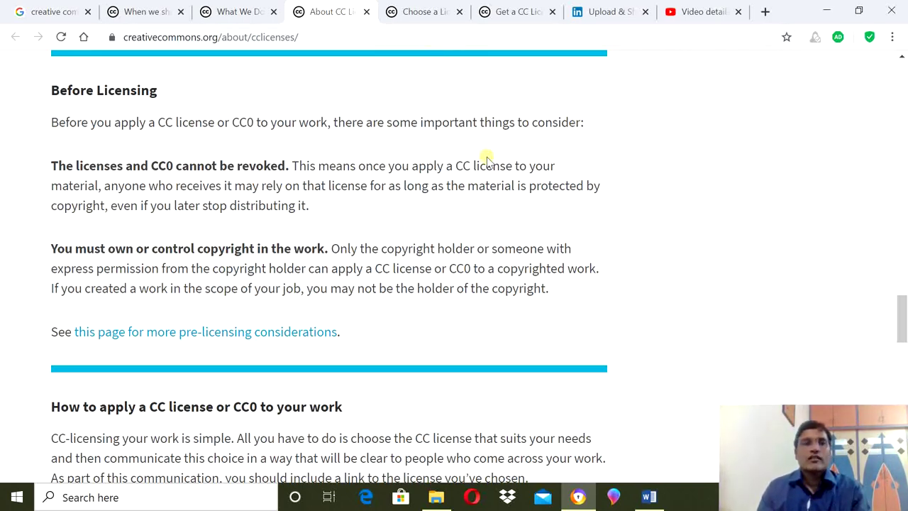
# Highlight the License Chooser link above Before Licensing again and switch to the open Choose a License page
pyautogui.scroll(1, 486, 167)
pyautogui.scroll(1, 486, 167)
pyautogui.moveTo(347, 157); pyautogui.dragTo(142, 152)
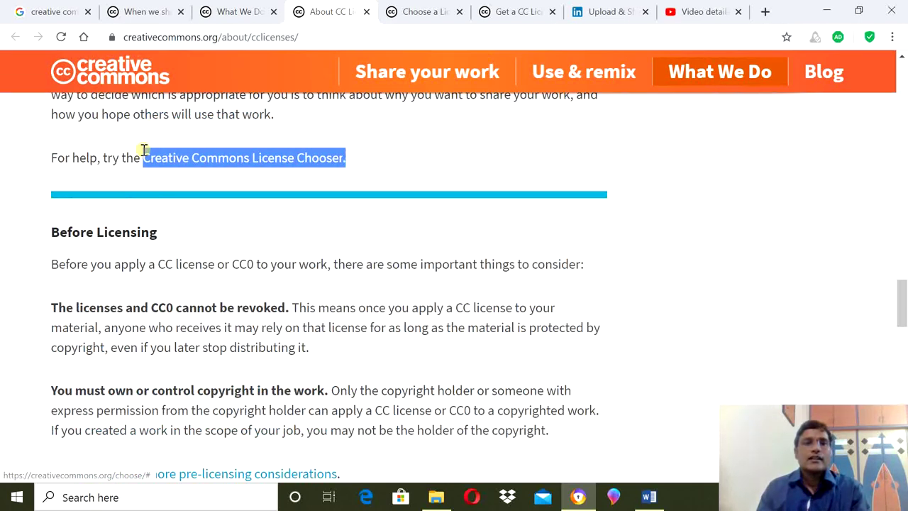
pyautogui.click(475, 152)
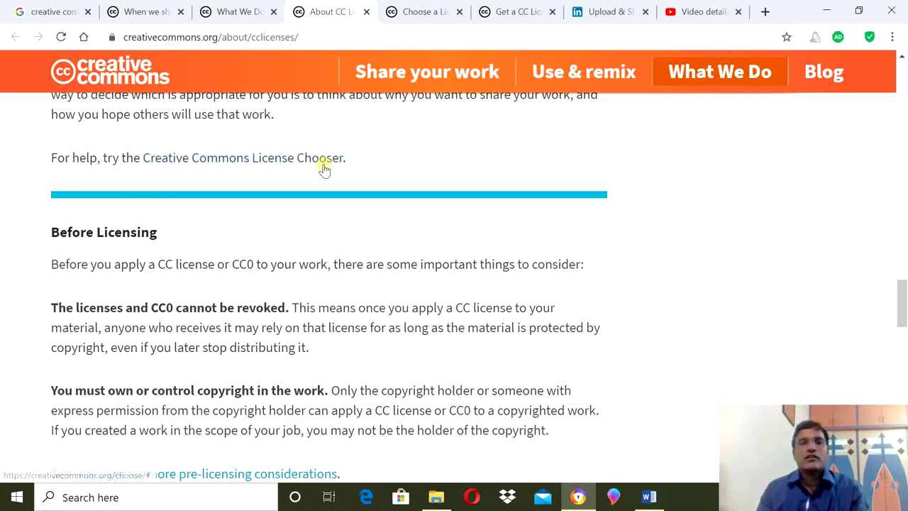
pyautogui.click(427, 14)
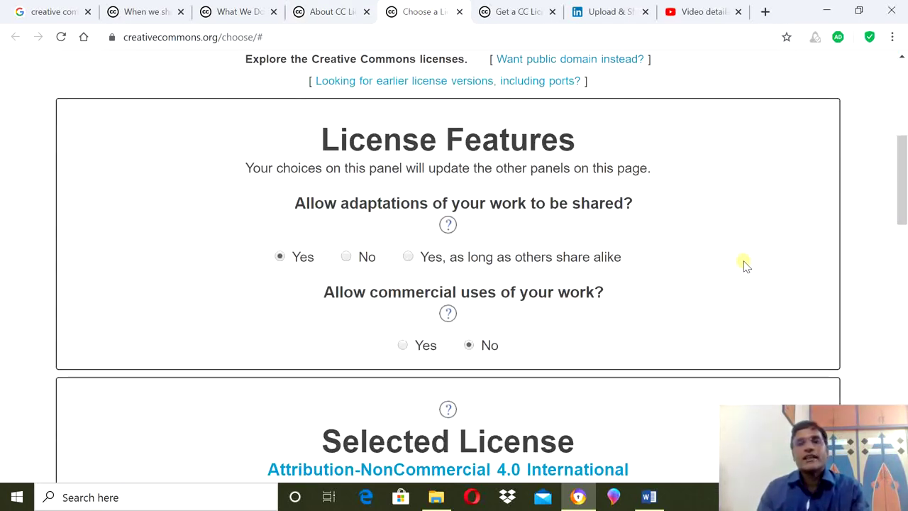
# Look over the Selected License section and select the whole HTML license code under "Have a web page?"
pyautogui.scroll(-1, 744, 264)
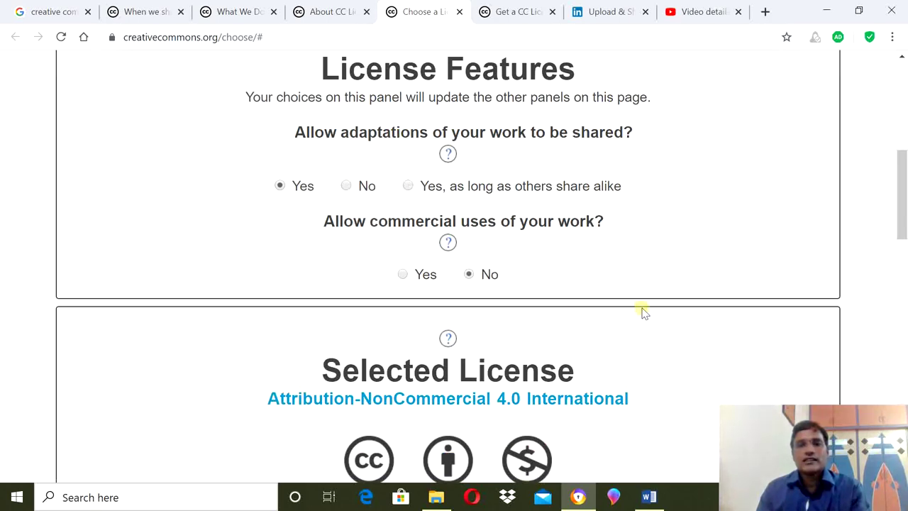
pyautogui.scroll(-4, 640, 308)
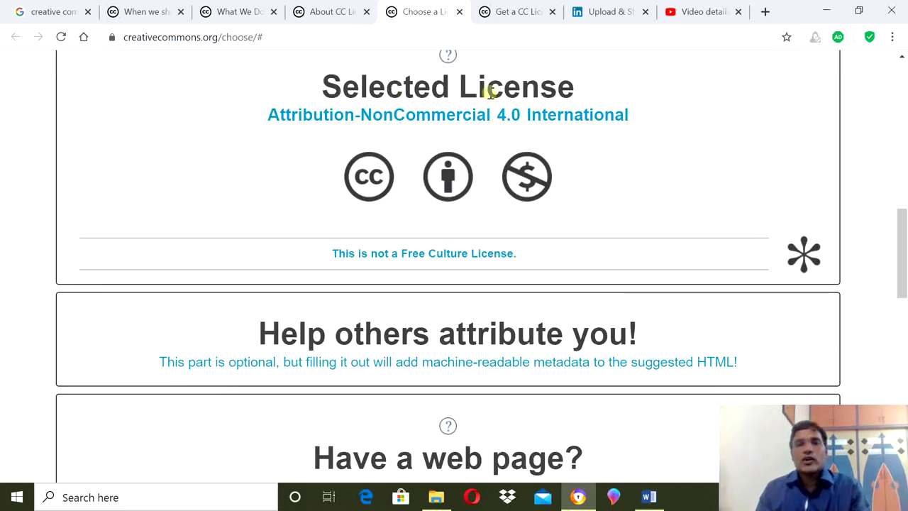
pyautogui.scroll(-4, 607, 183)
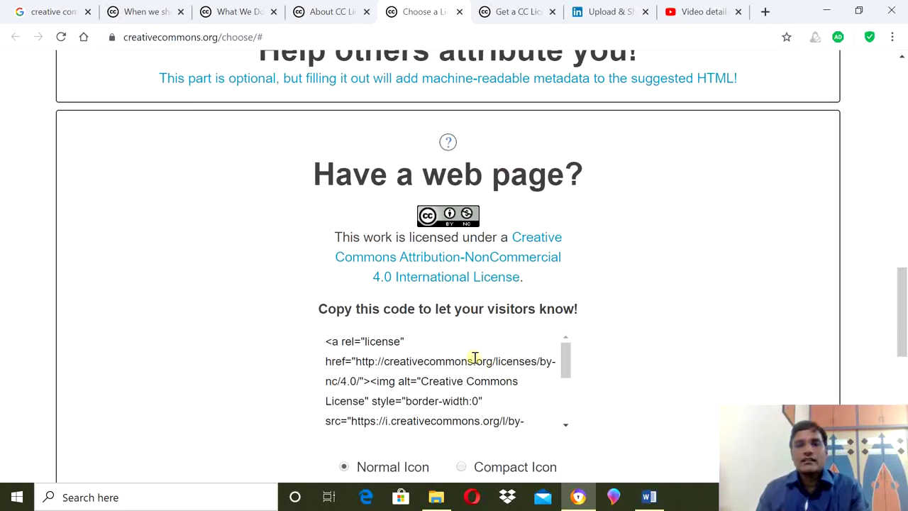
pyautogui.click(457, 376)
pyautogui.click(457, 376)
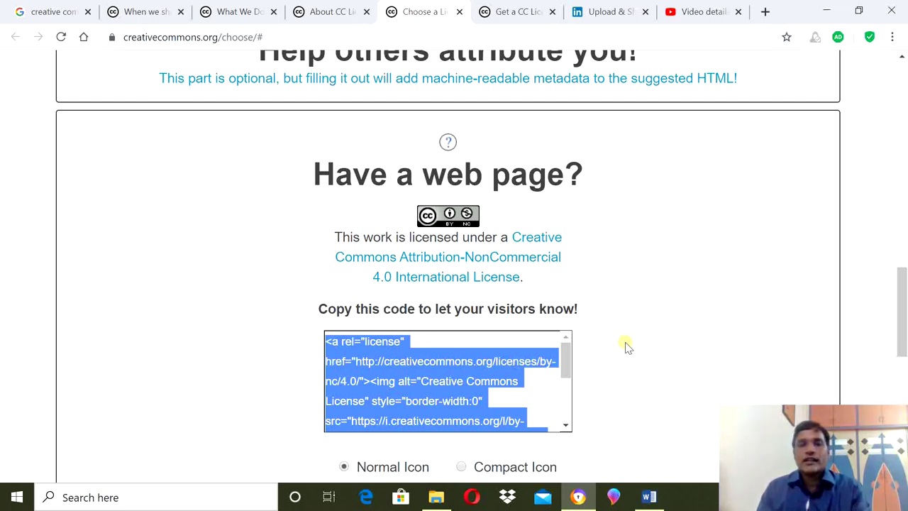
# Highlight the "Allow adaptations of your work to be shared?" question in License Features and answer it No
pyautogui.scroll(8, 626, 345)
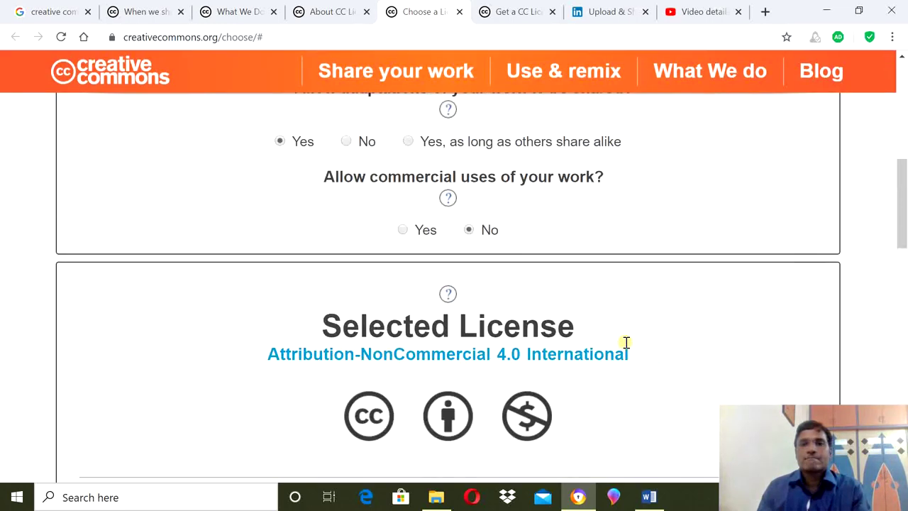
pyautogui.scroll(2, 626, 342)
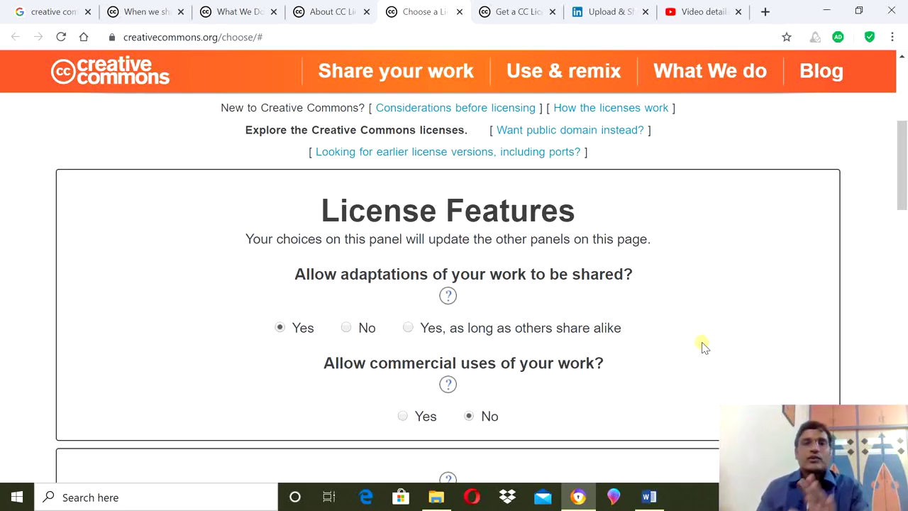
pyautogui.scroll(-3, 702, 345)
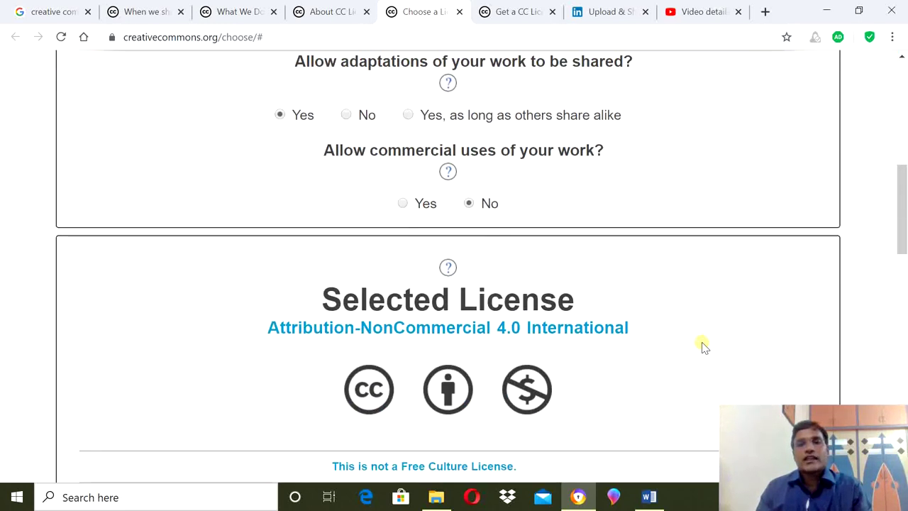
pyautogui.scroll(4, 702, 346)
pyautogui.scroll(-1, 702, 345)
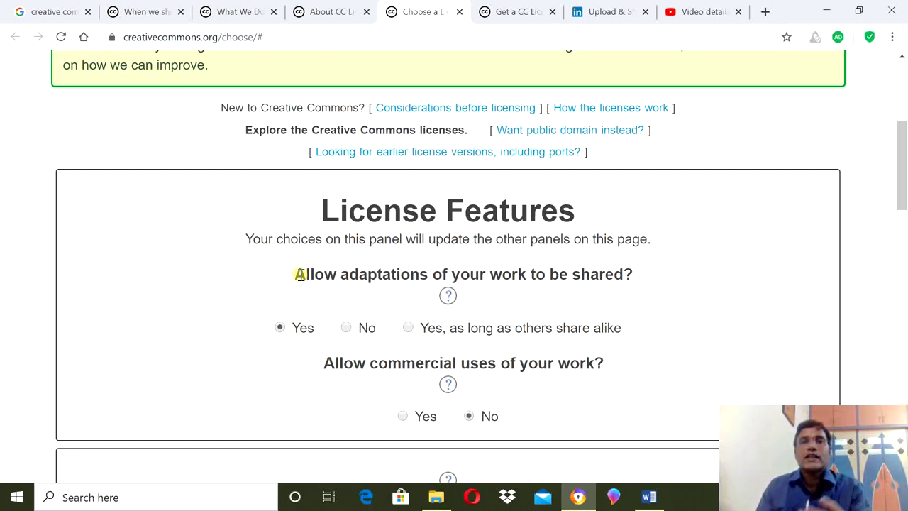
pyautogui.moveTo(297, 274); pyautogui.dragTo(691, 282)
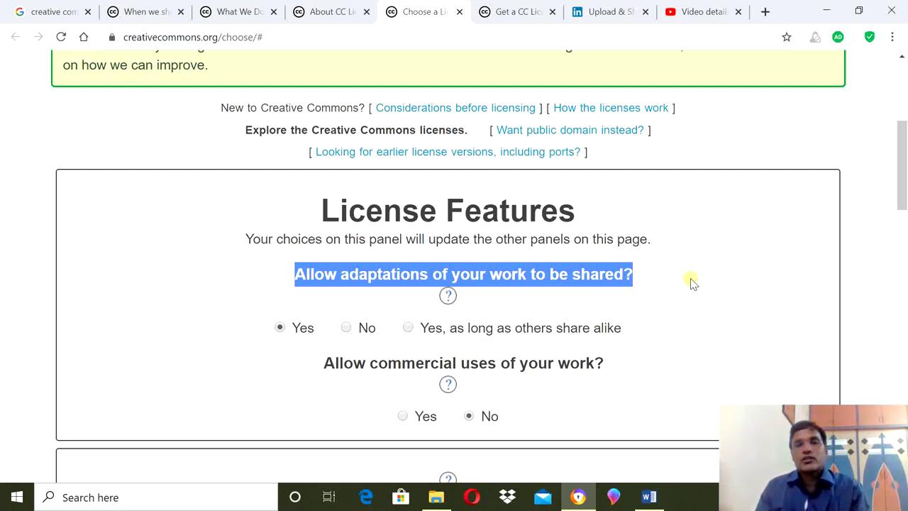
pyautogui.click(678, 284)
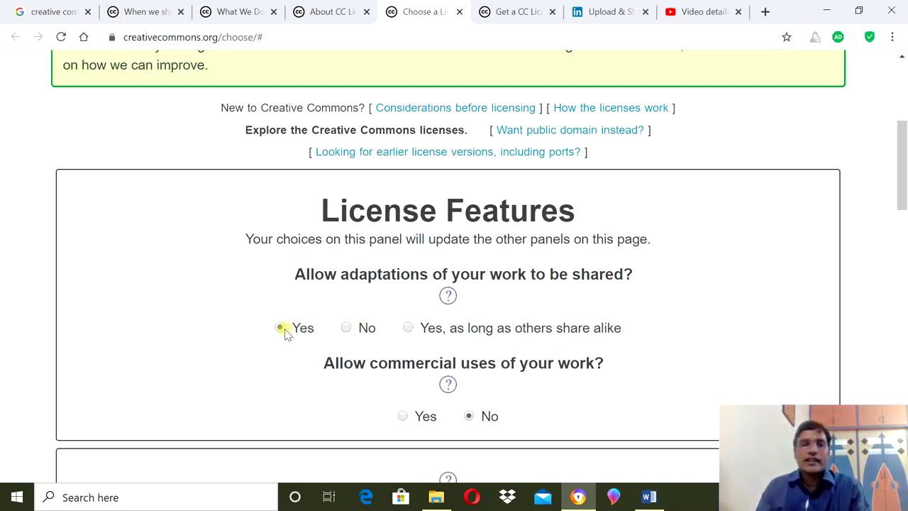
pyautogui.click(348, 328)
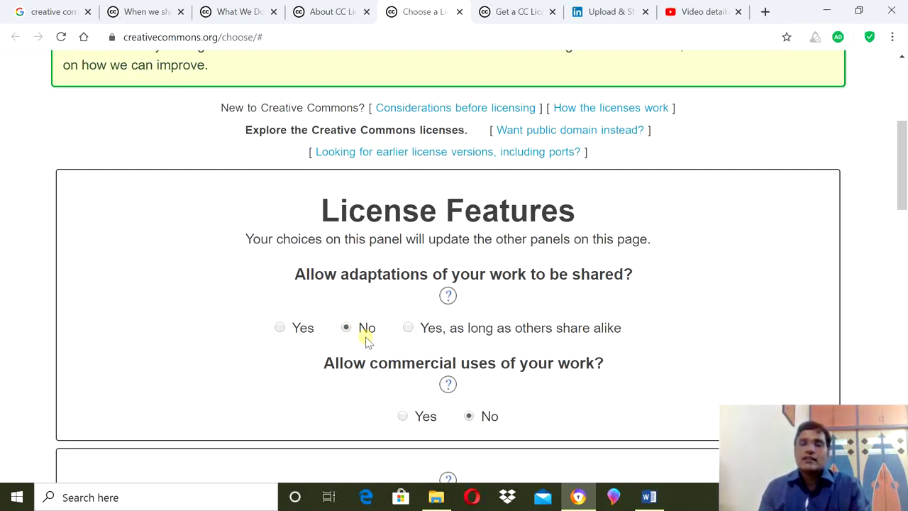
# Answer the adaptations question with "Yes, as long as others share alike", change it to Yes, and view the MOOC FAQs upload form on SlideShare
pyautogui.click(408, 328)
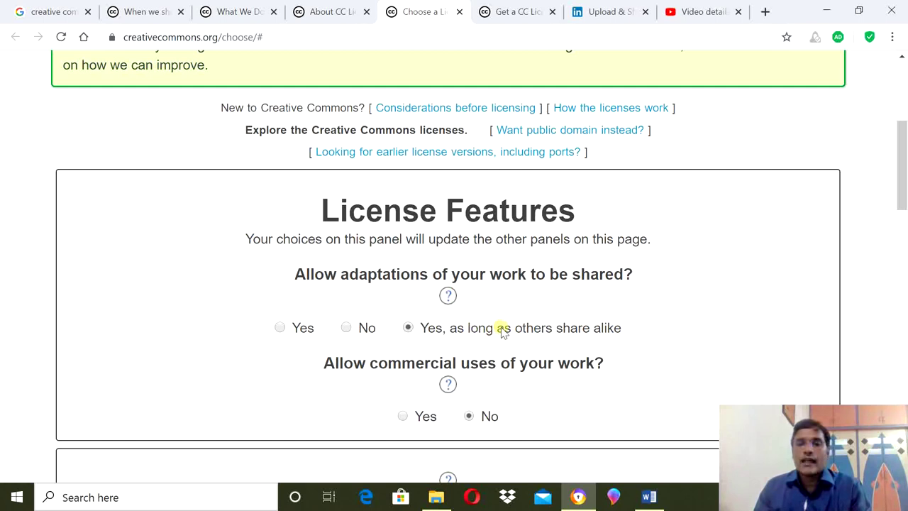
pyautogui.click(281, 329)
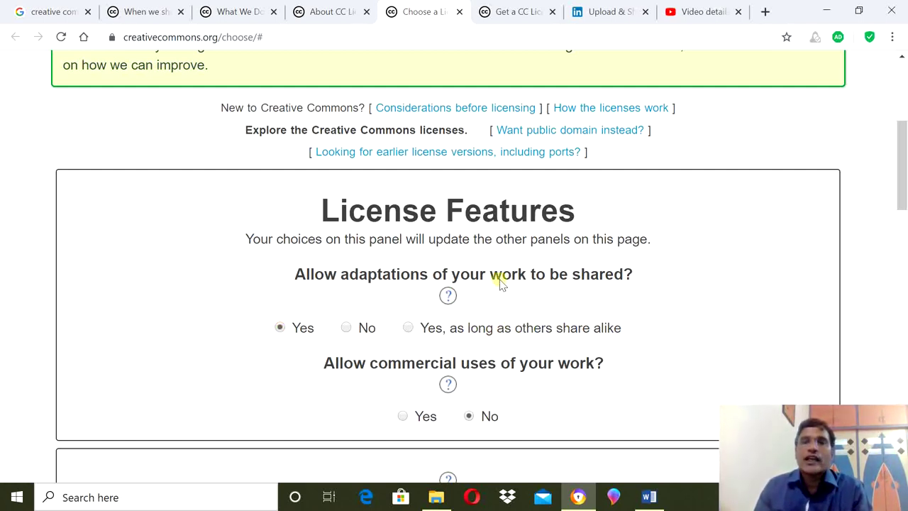
pyautogui.click(610, 11)
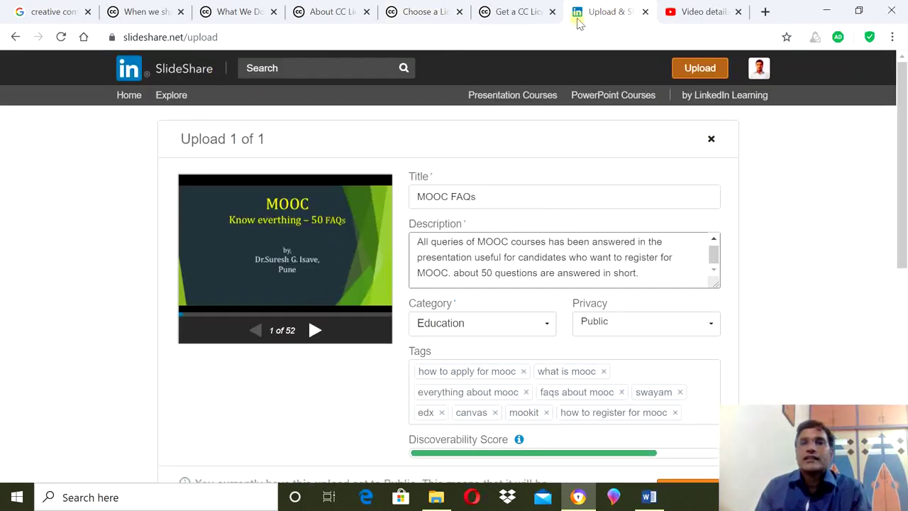
pyautogui.click(661, 274)
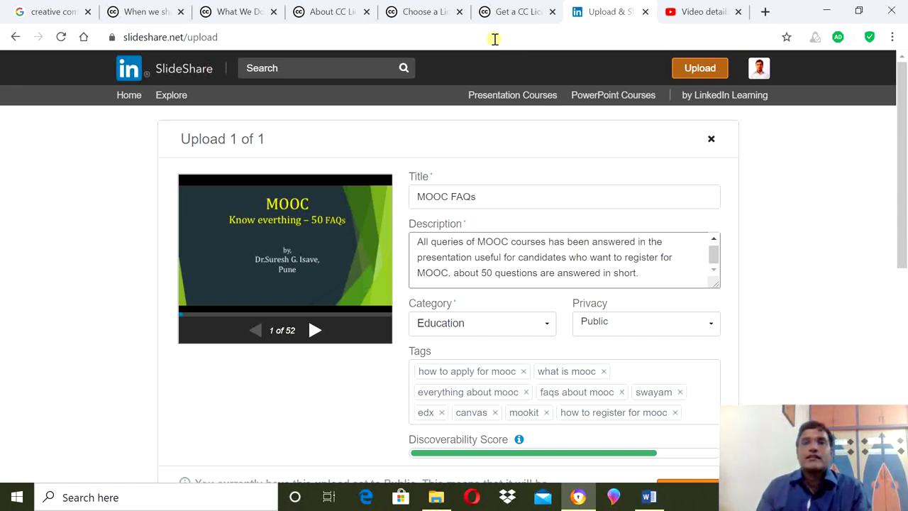
# Highlight "Allow adaptations" in License Features on the Choose a License page and return to the SlideShare upload form
pyautogui.click(418, 12)
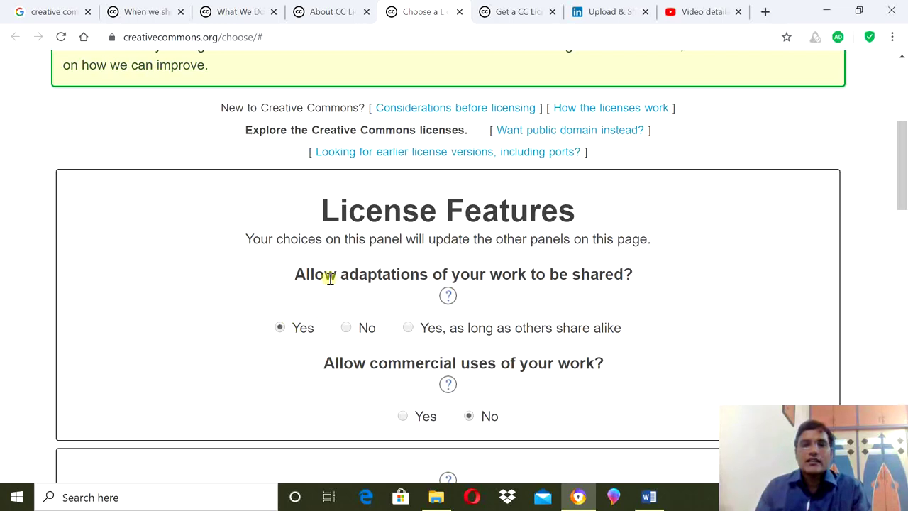
pyautogui.moveTo(428, 276); pyautogui.dragTo(297, 275)
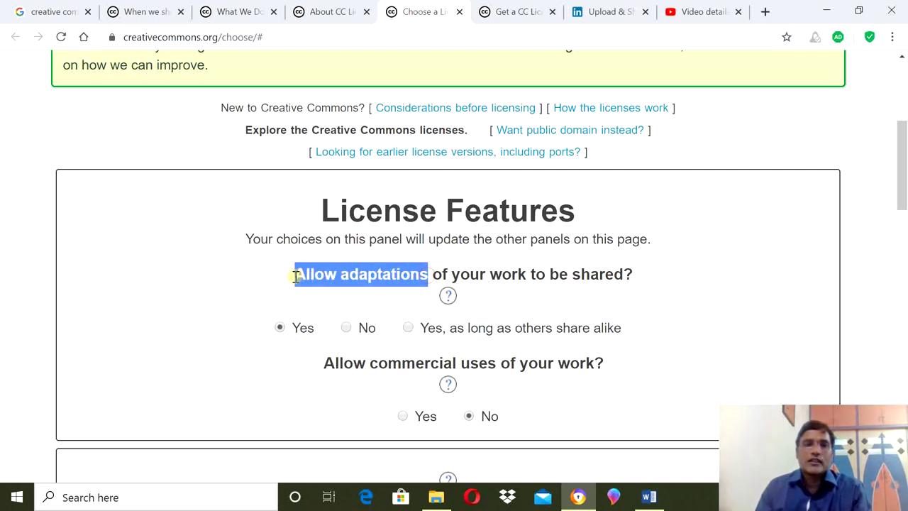
pyautogui.click(605, 12)
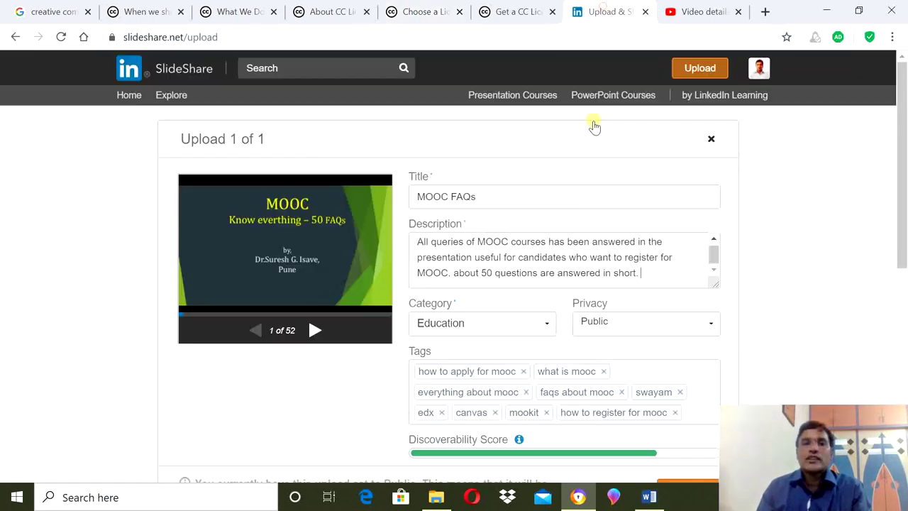
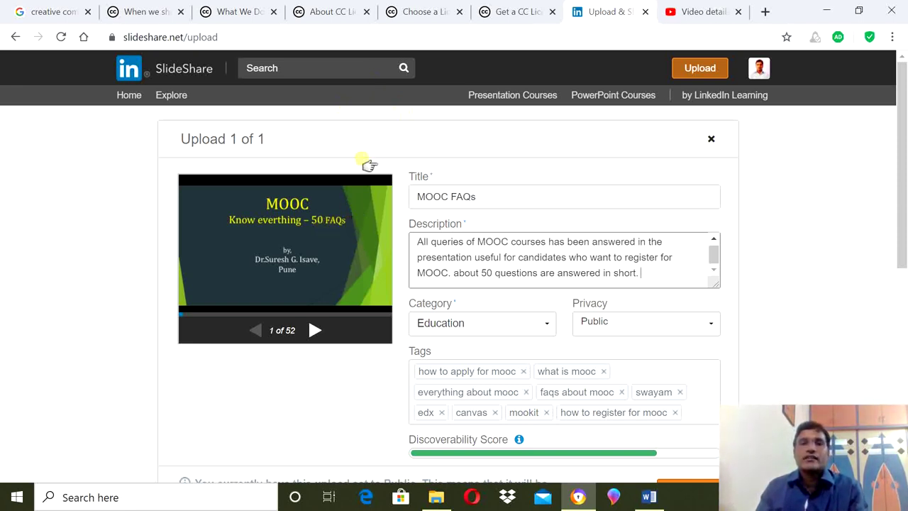
# Glance at About CC Licenses, then return to Choose a License and set "Allow adaptations of your work to be shared?" to No
pyautogui.click(342, 12)
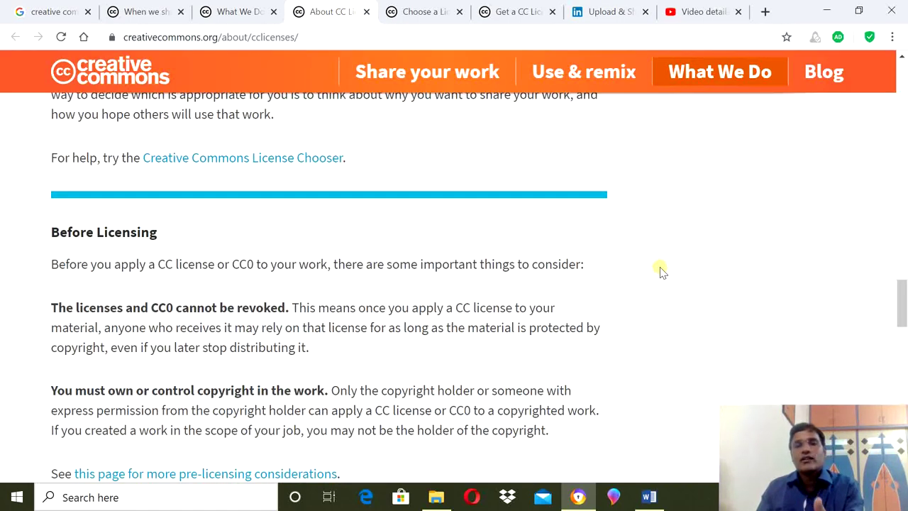
pyautogui.click(425, 12)
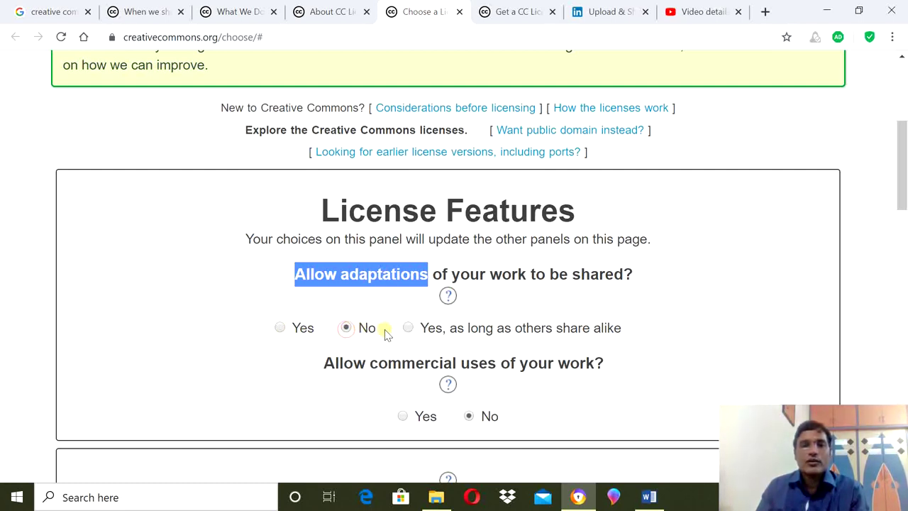
pyautogui.click(633, 270)
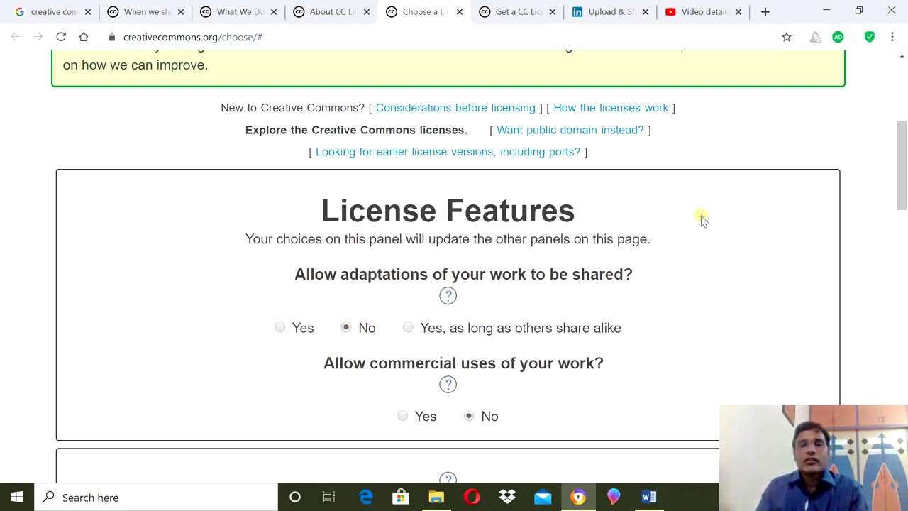
# Look at the SlideShare upload again, then set the adaptations answer to "Yes, as long as others share alike" and highlight its wording
pyautogui.click(618, 15)
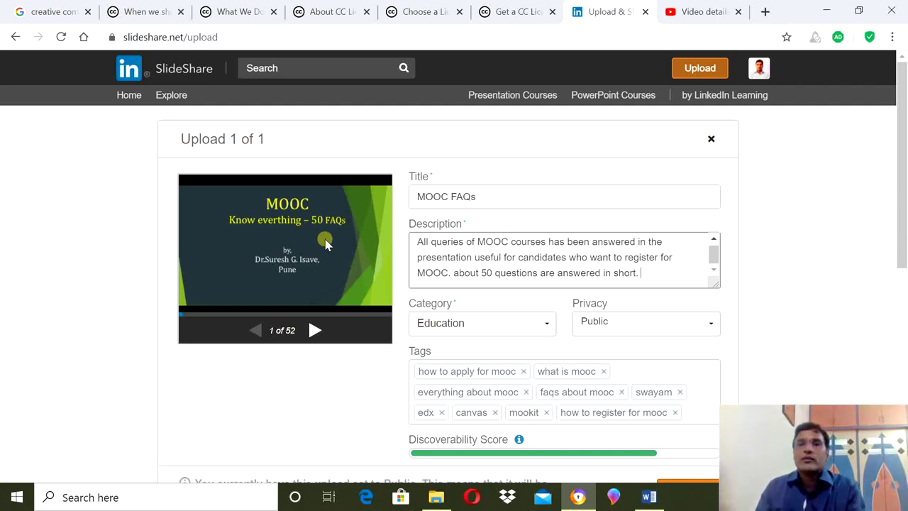
pyautogui.click(417, 12)
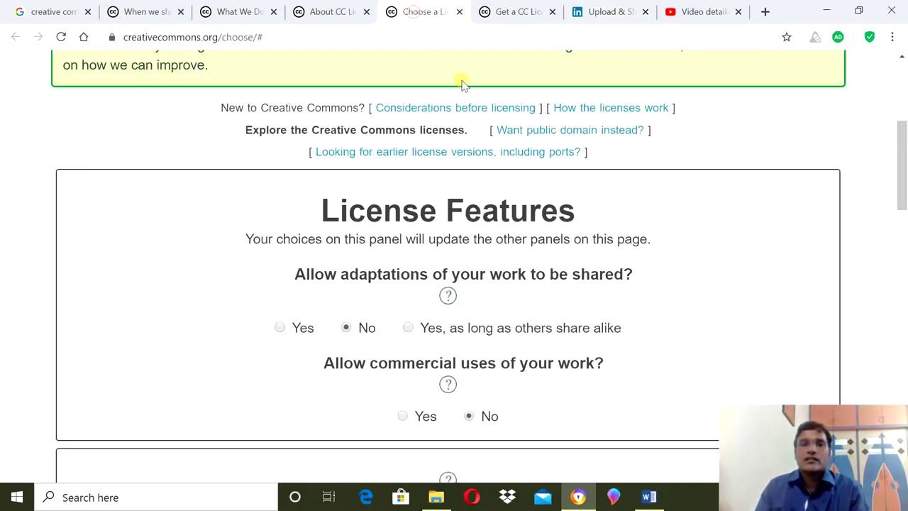
pyautogui.click(408, 327)
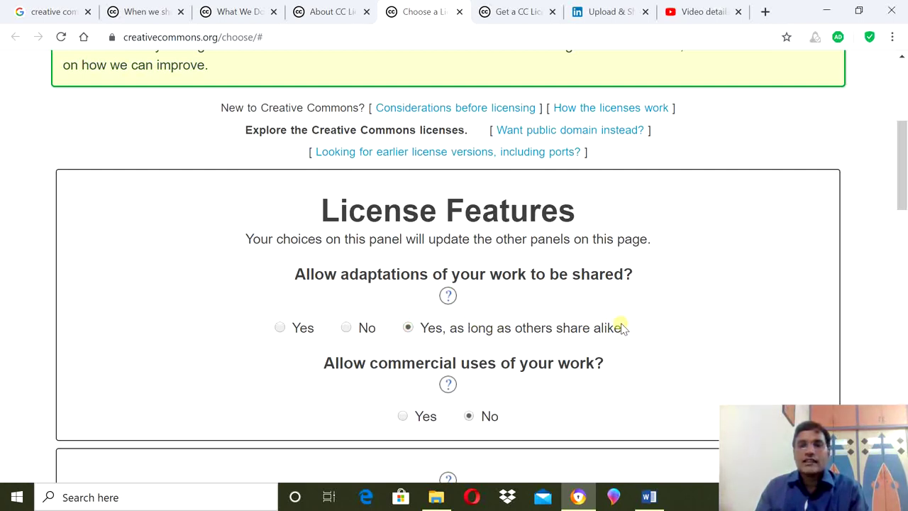
pyautogui.moveTo(624, 329); pyautogui.dragTo(436, 327)
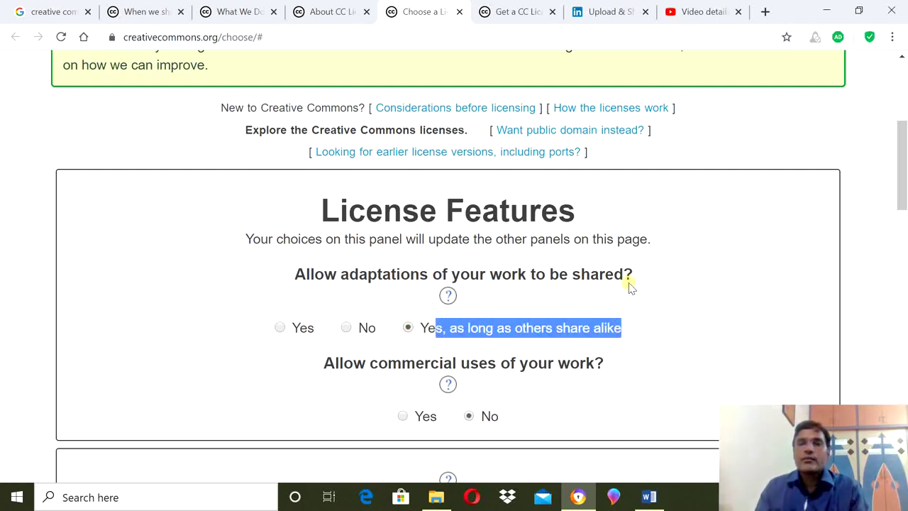
pyautogui.click(655, 282)
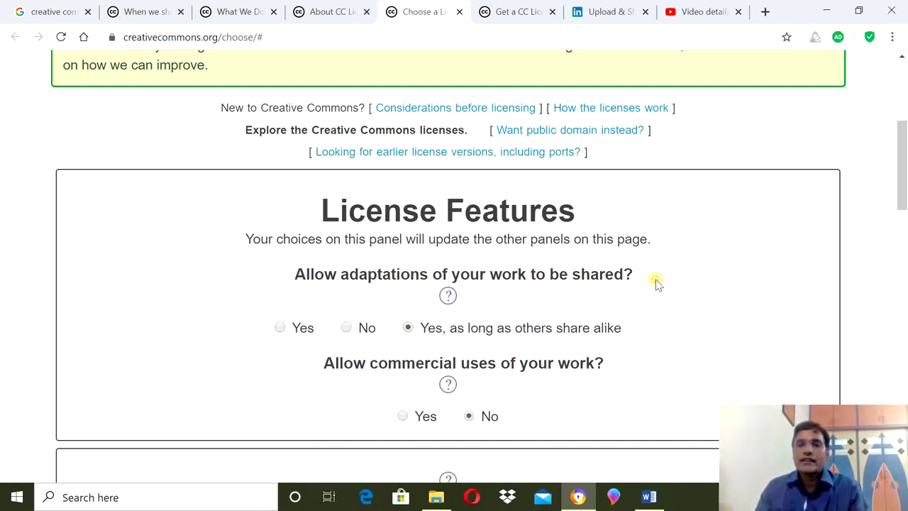
# Compare the MOOC FAQs presentation on SlideShare with the share-alike option, highlighting "share alike" on the Choose a License page
pyautogui.click(606, 14)
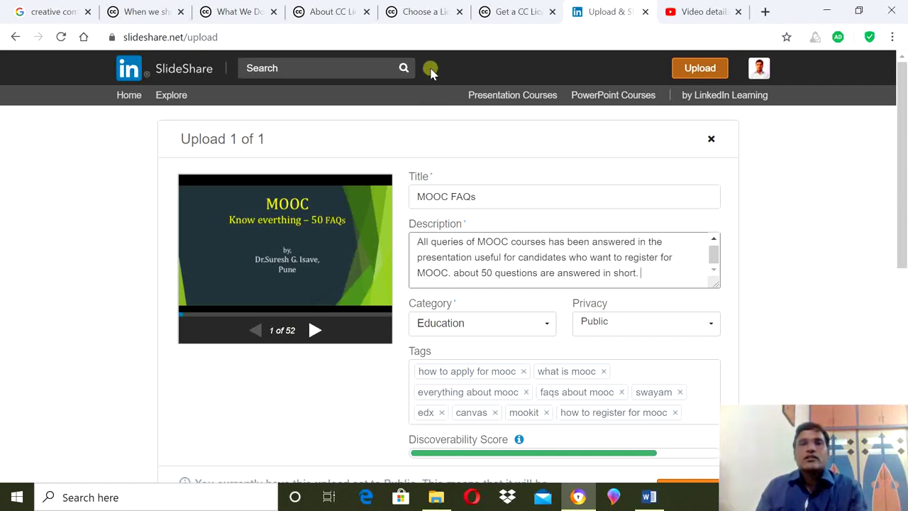
pyautogui.click(388, 13)
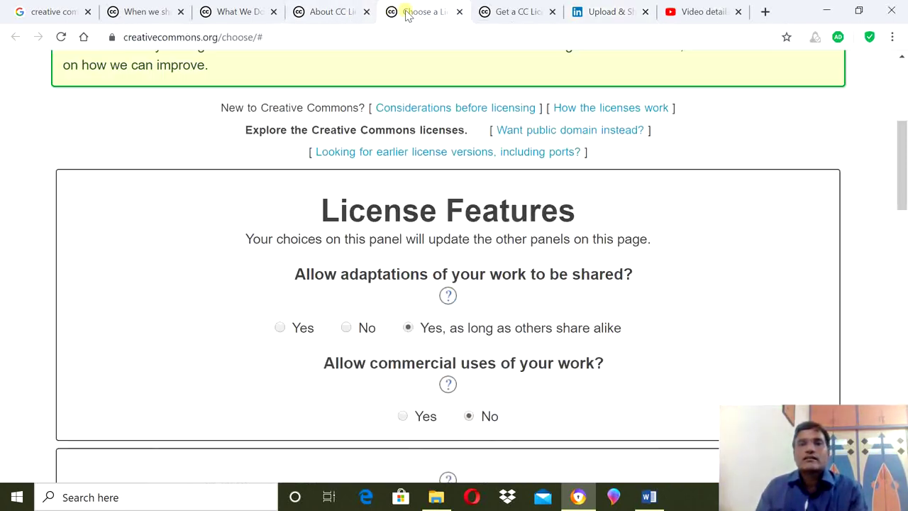
pyautogui.moveTo(532, 328); pyautogui.dragTo(686, 341)
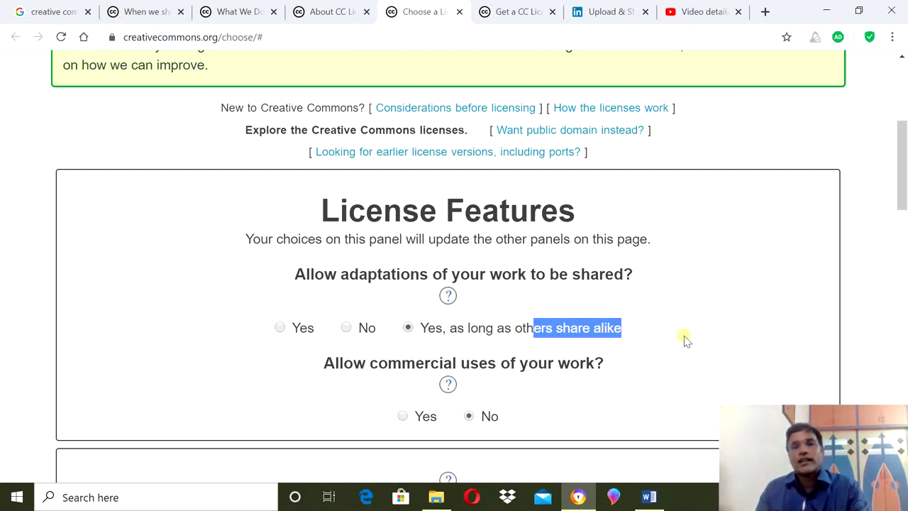
pyautogui.click(601, 13)
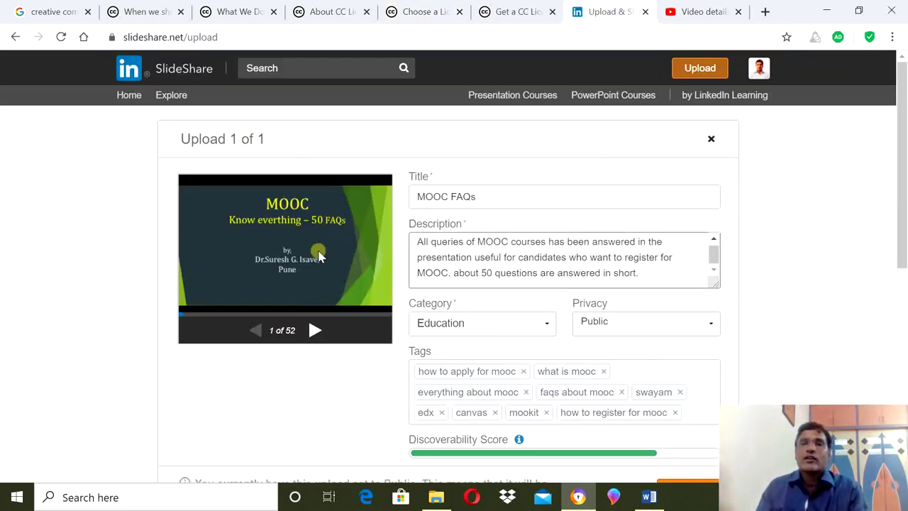
pyautogui.click(436, 18)
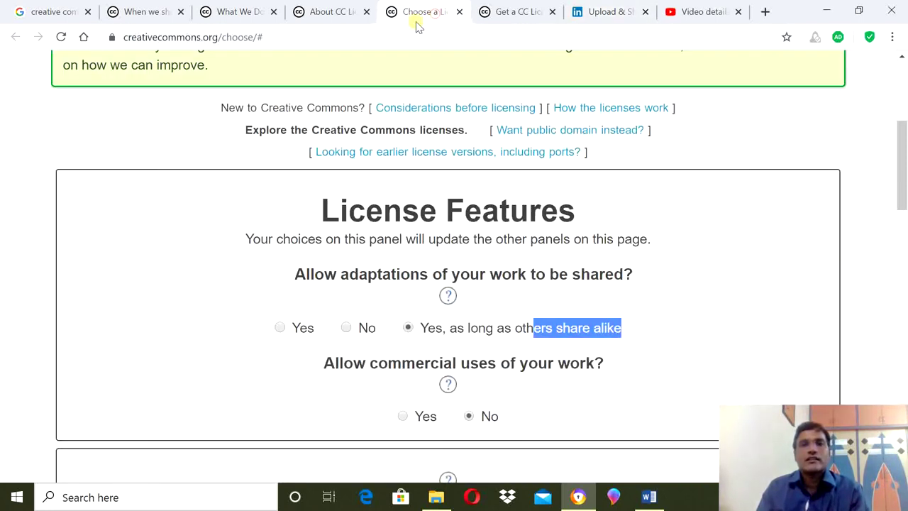
pyautogui.click(646, 293)
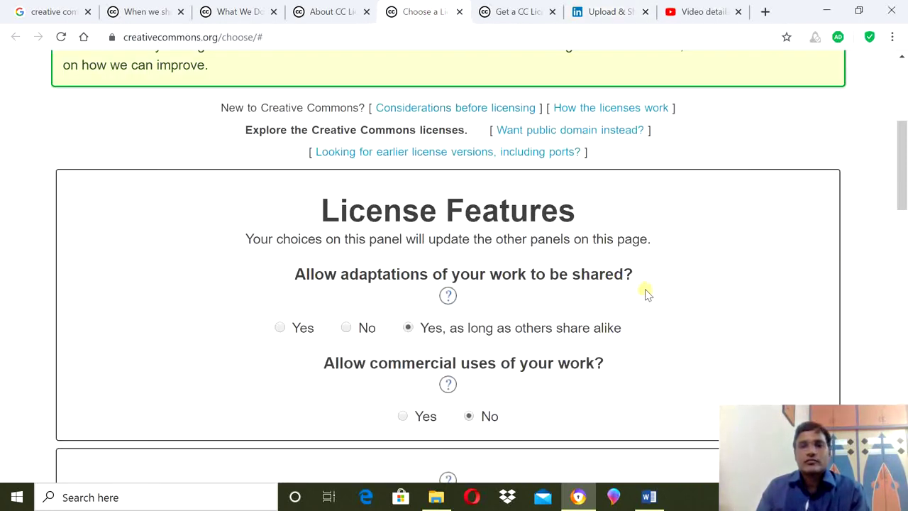
# Set adaptations to Yes and commercial uses to No in License Features, and examine the Selected License icons
pyautogui.click(282, 327)
pyautogui.scroll(-2, 481, 360)
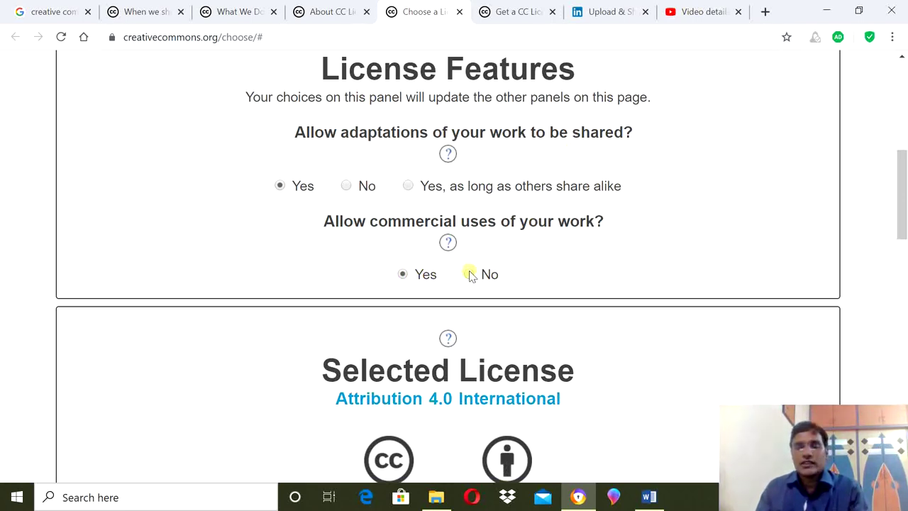
pyautogui.click(470, 274)
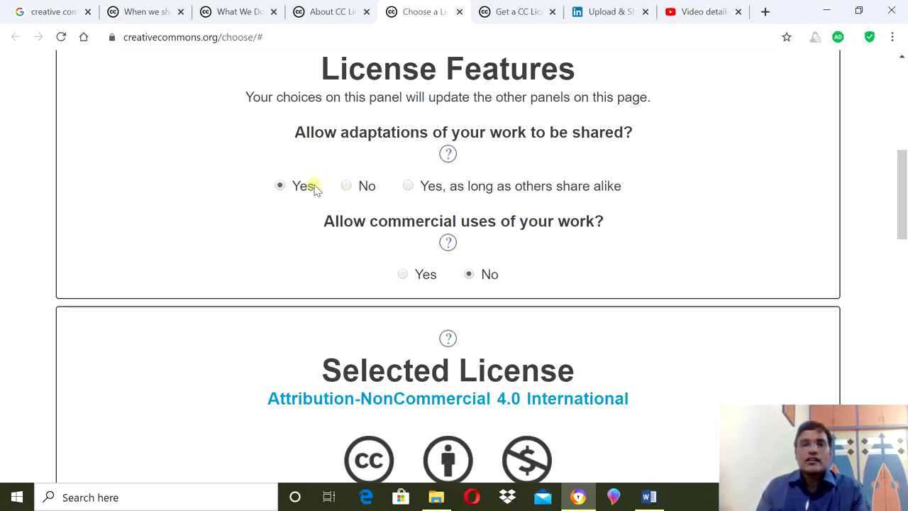
pyautogui.scroll(-2, 462, 246)
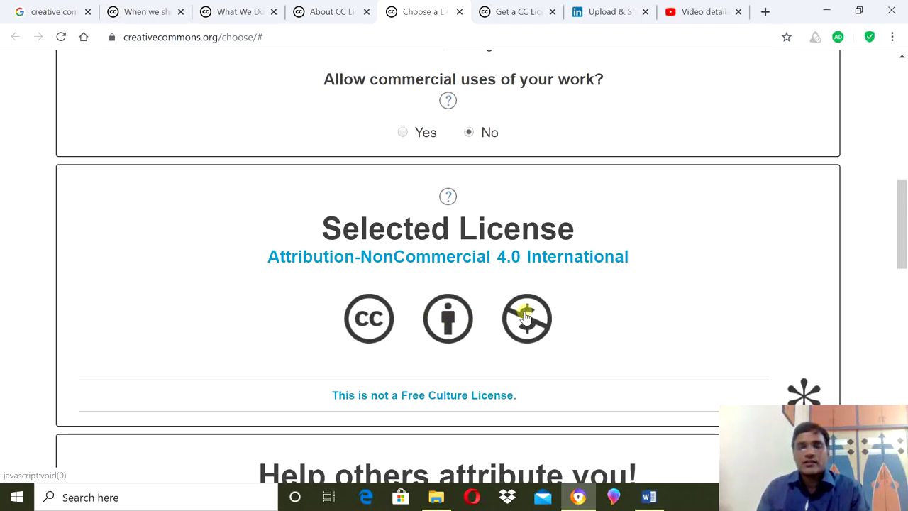
# Set adaptations to No and commercial uses to Yes in License Features, and view the Selected License section
pyautogui.scroll(2, 524, 315)
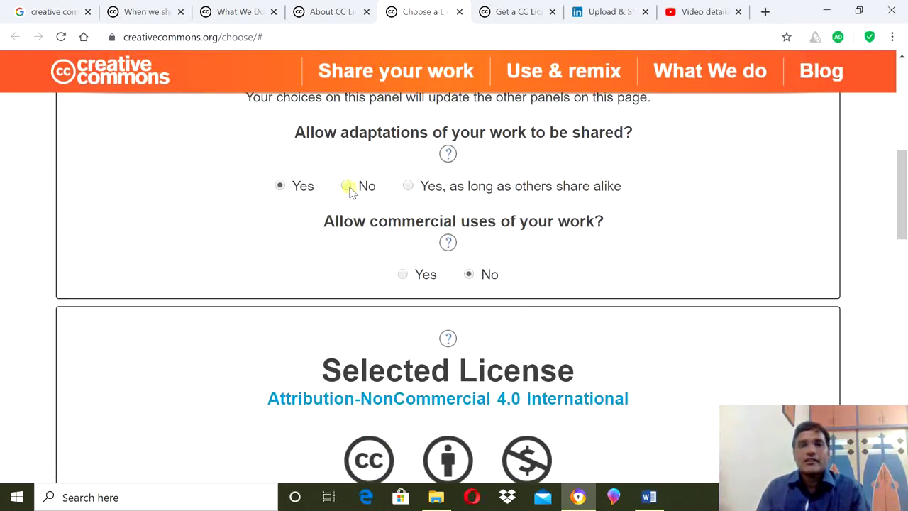
pyautogui.click(348, 187)
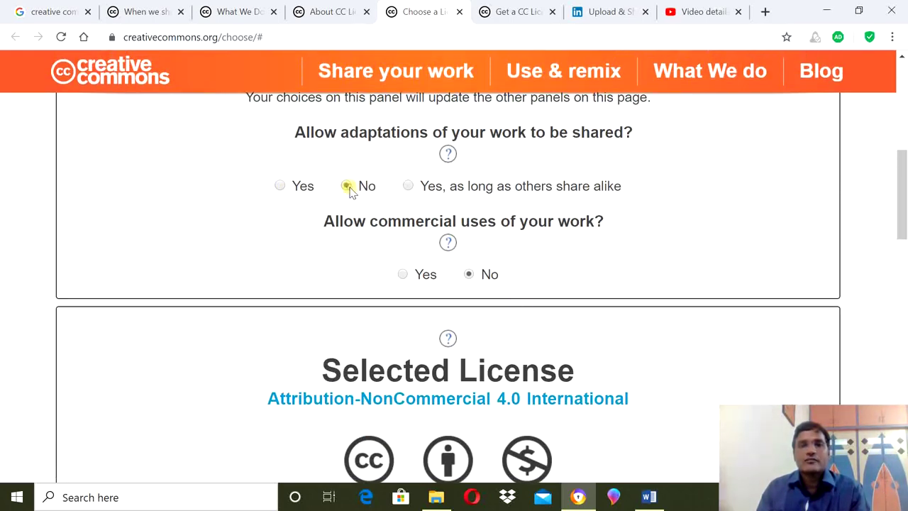
pyautogui.click(405, 275)
pyautogui.scroll(-3, 406, 277)
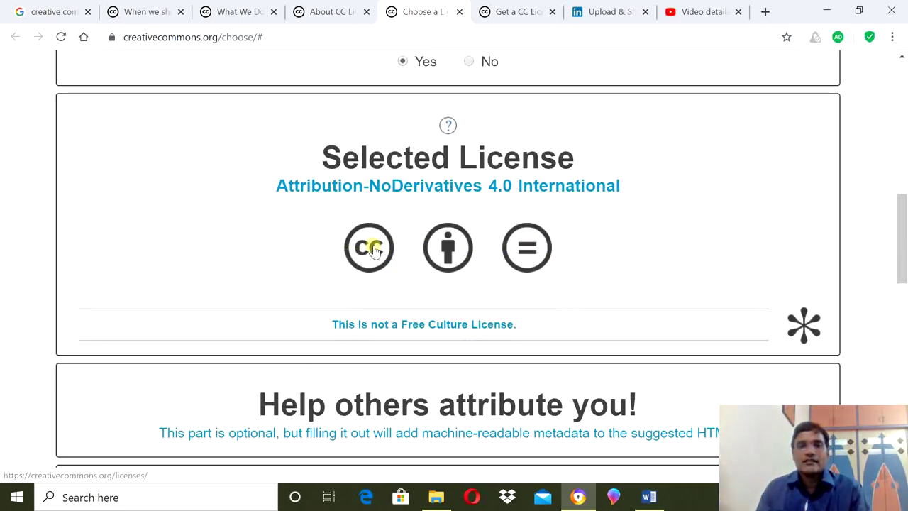
# Change the adaptations answer to Yes with commercial uses still allowed, and look over the Selected License section
pyautogui.scroll(3, 374, 250)
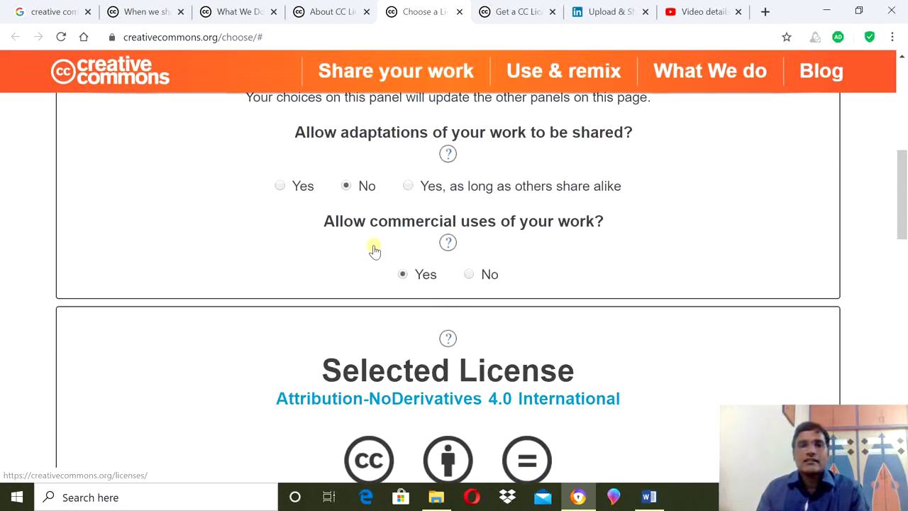
pyautogui.click(281, 189)
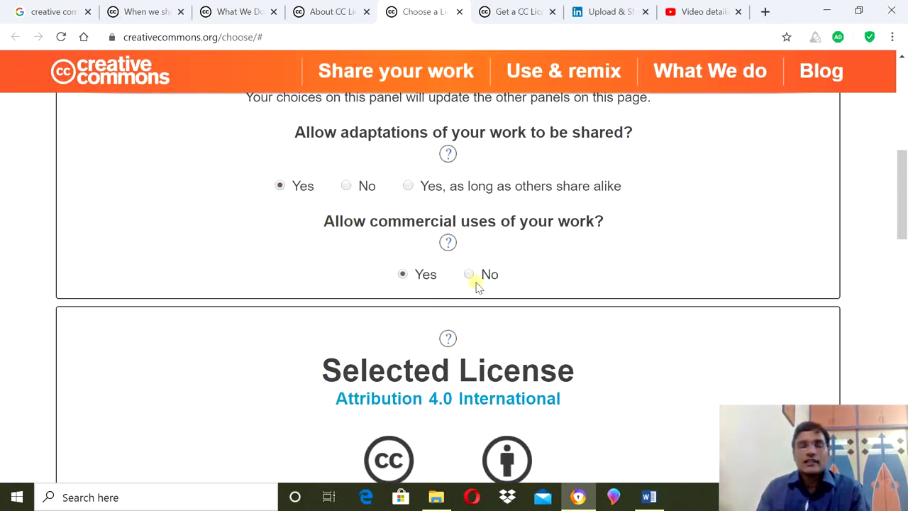
pyautogui.scroll(-3, 477, 284)
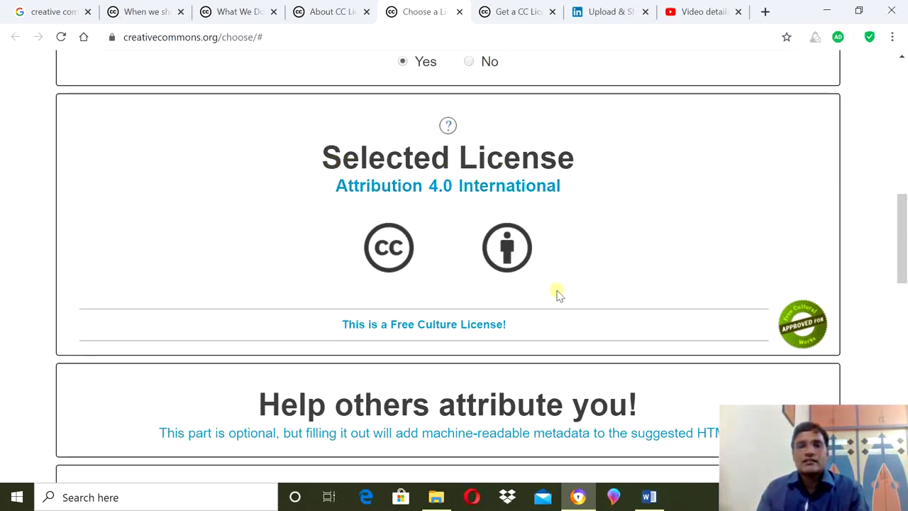
# Answer both License Features questions No, change adaptations back to Yes, and check the Selected License section
pyautogui.scroll(4, 556, 295)
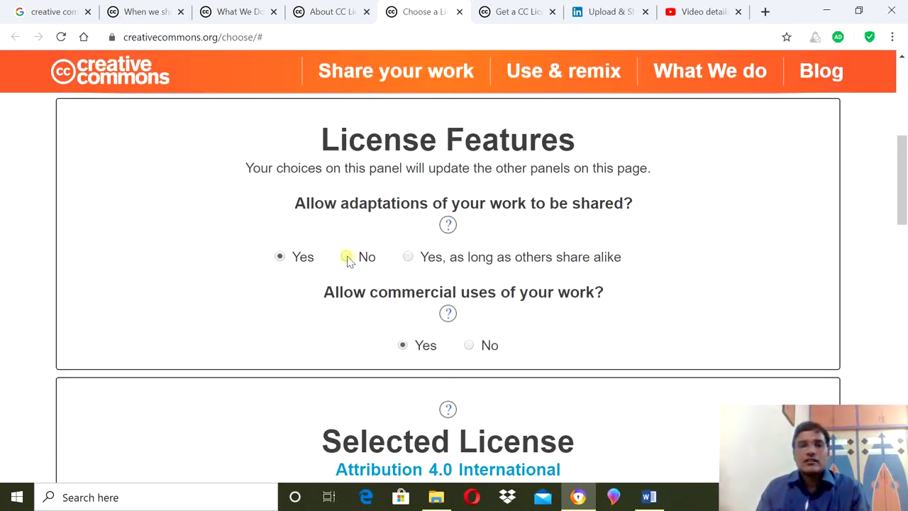
pyautogui.click(347, 257)
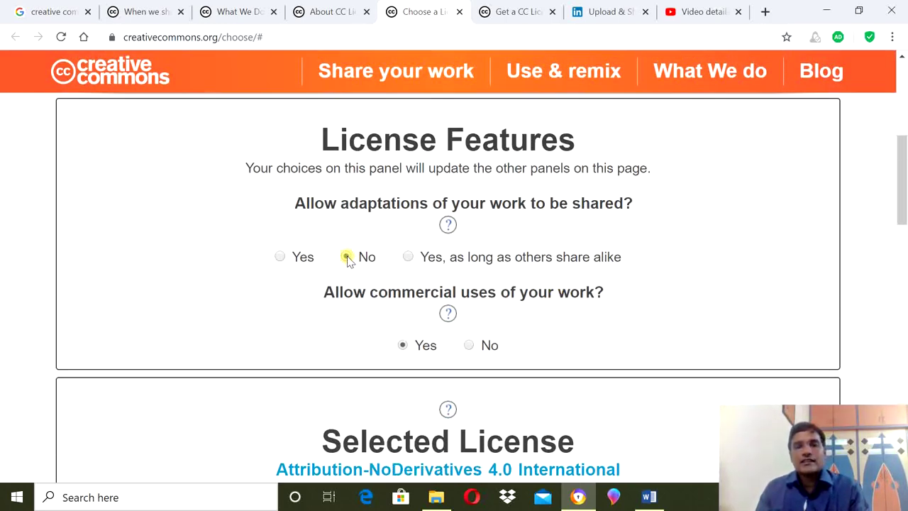
pyautogui.click(473, 346)
pyautogui.click(281, 256)
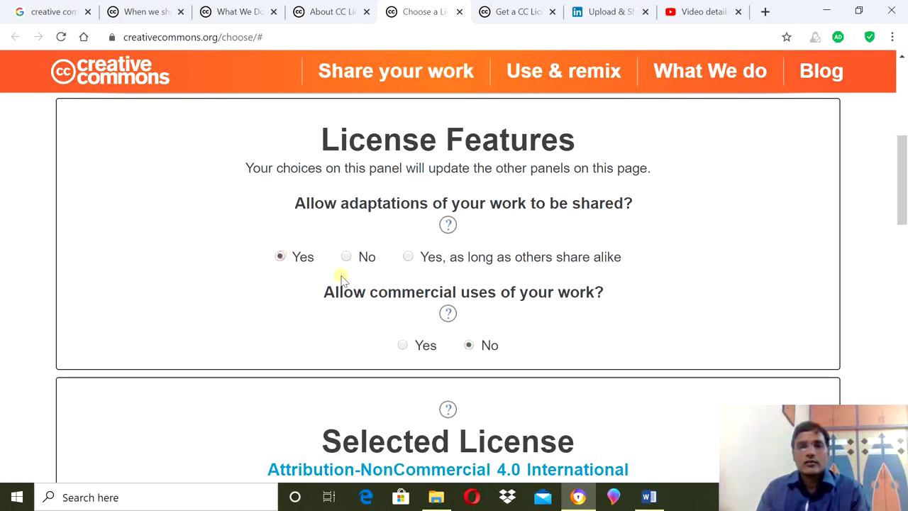
pyautogui.scroll(-3, 568, 326)
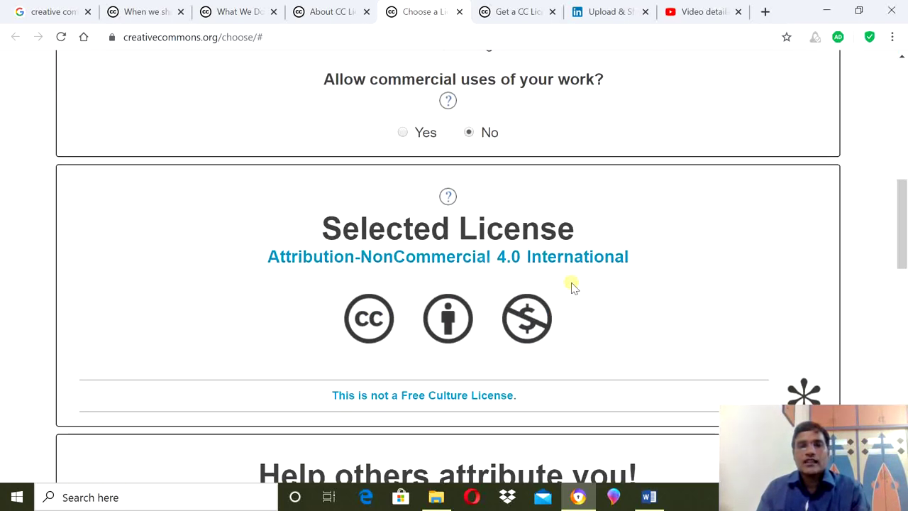
# Copy the Attribution-NonCommercial 4.0 license's HTML code from the "Have a web page?" section
pyautogui.scroll(-7, 593, 297)
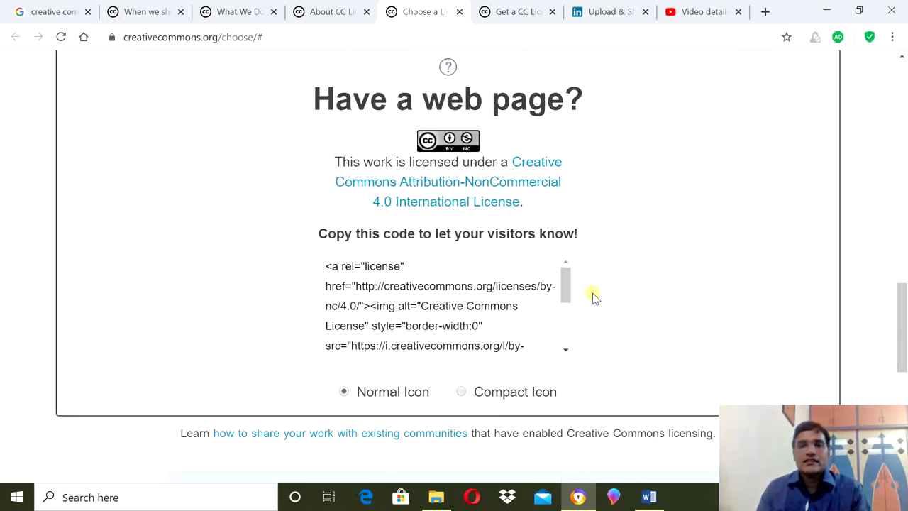
pyautogui.scroll(-1, 593, 298)
pyautogui.click(466, 263)
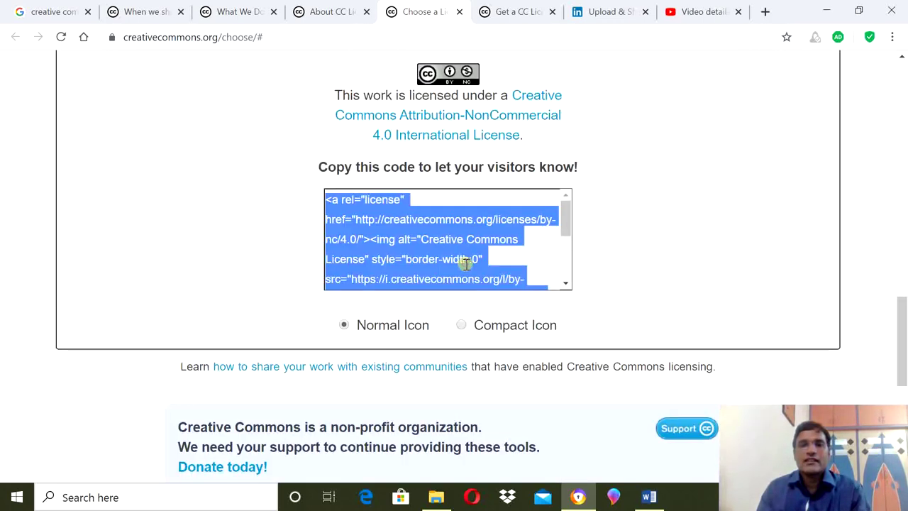
pyautogui.rightClick(403, 240)
pyautogui.click(429, 252)
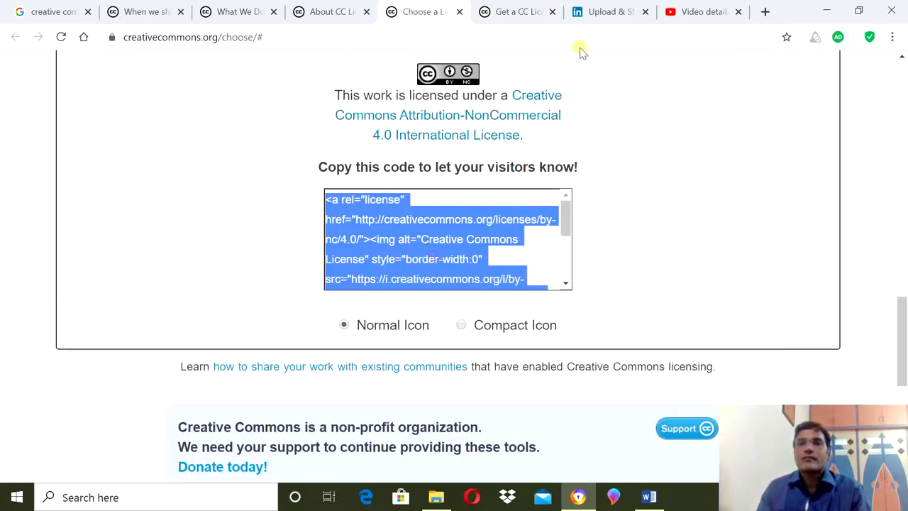
# Paste the copied license code on a new line at the end of the MOOC FAQs description in the SlideShare upload form
pyautogui.click(586, 21)
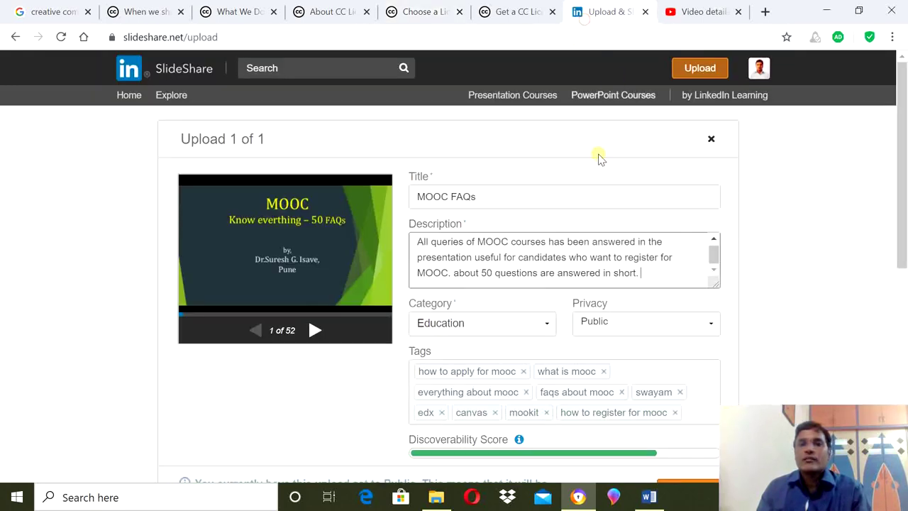
pyautogui.click(643, 276)
pyautogui.press('Return')
pyautogui.hotkey('ctrl', 'v')
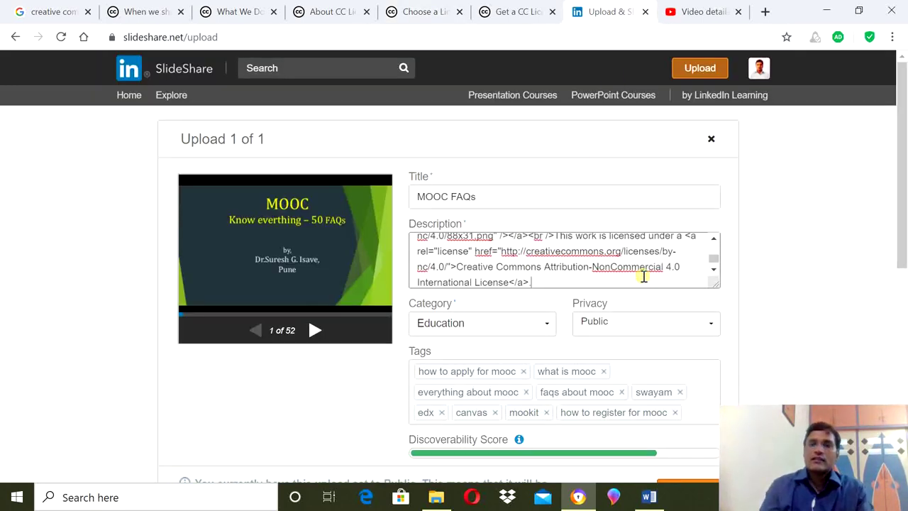
# View the license options in the YouTube Studio video details, and return to the License Chooser's License Features and Selected License sections
pyautogui.click(709, 10)
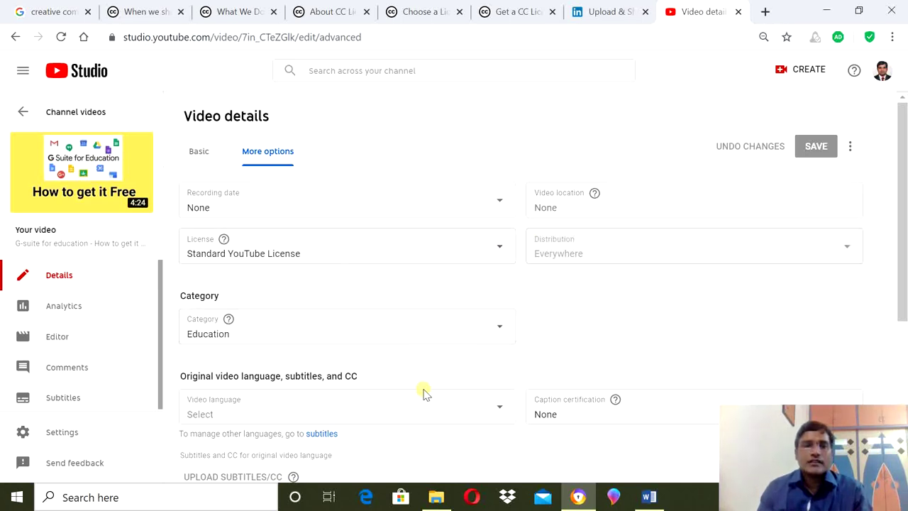
pyautogui.click(402, 260)
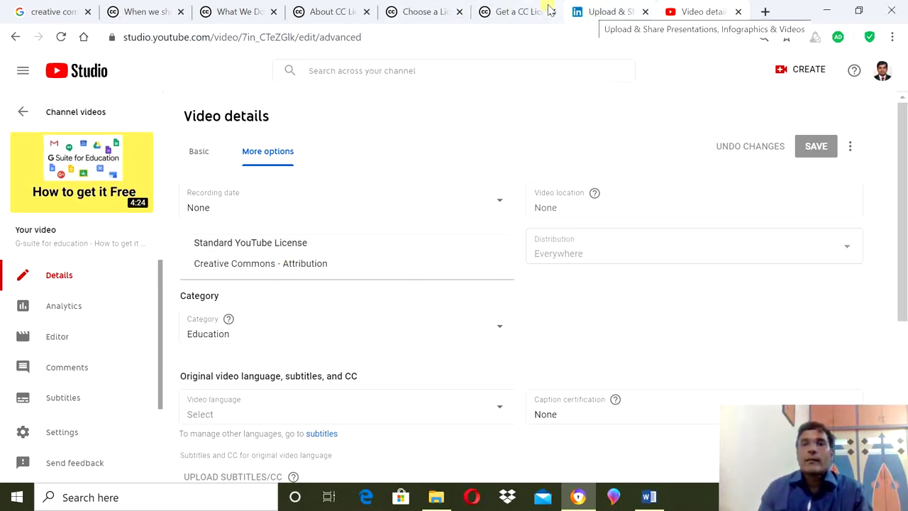
pyautogui.click(414, 14)
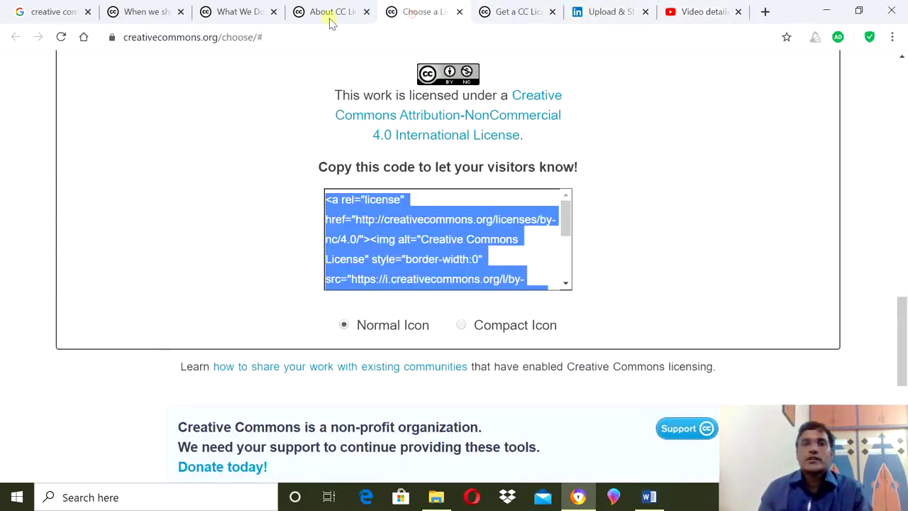
pyautogui.click(667, 265)
pyautogui.scroll(2, 667, 266)
pyautogui.scroll(2, 666, 265)
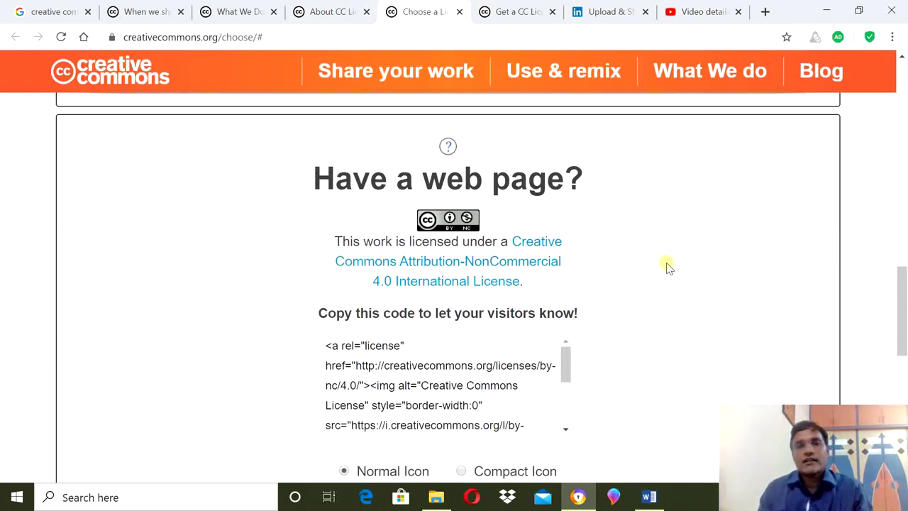
pyautogui.scroll(3, 744, 279)
pyautogui.scroll(3, 744, 279)
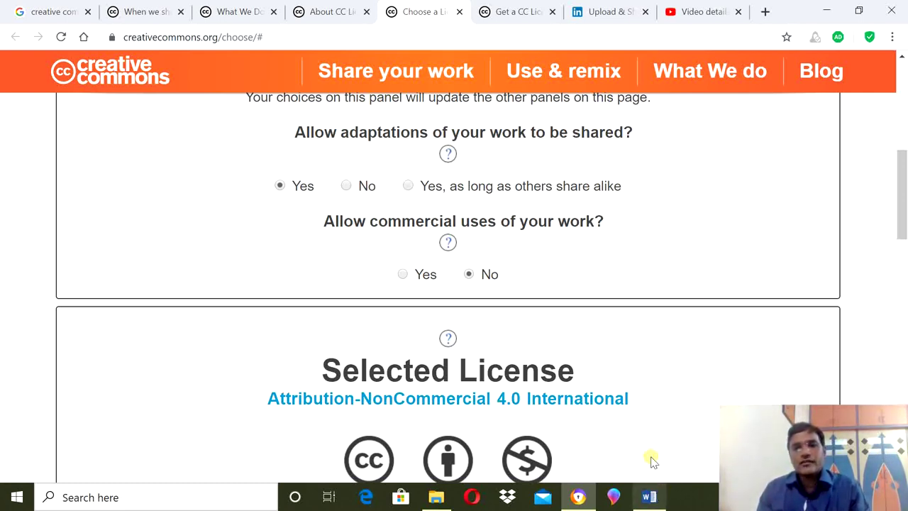
# Switch to the Script sample document in Word and go to the end of the document, below the script table
pyautogui.click(649, 496)
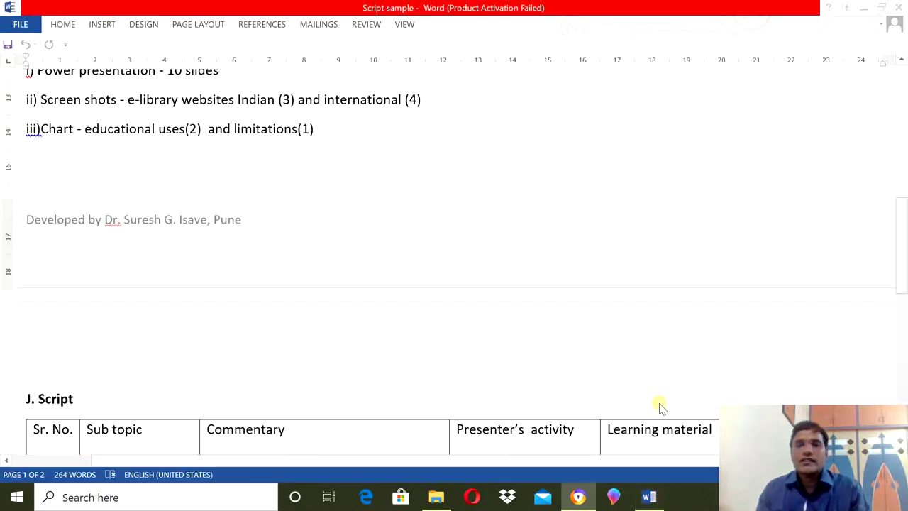
pyautogui.scroll(-3, 484, 258)
pyautogui.click(481, 262)
pyautogui.moveTo(904, 287); pyautogui.dragTo(904, 405)
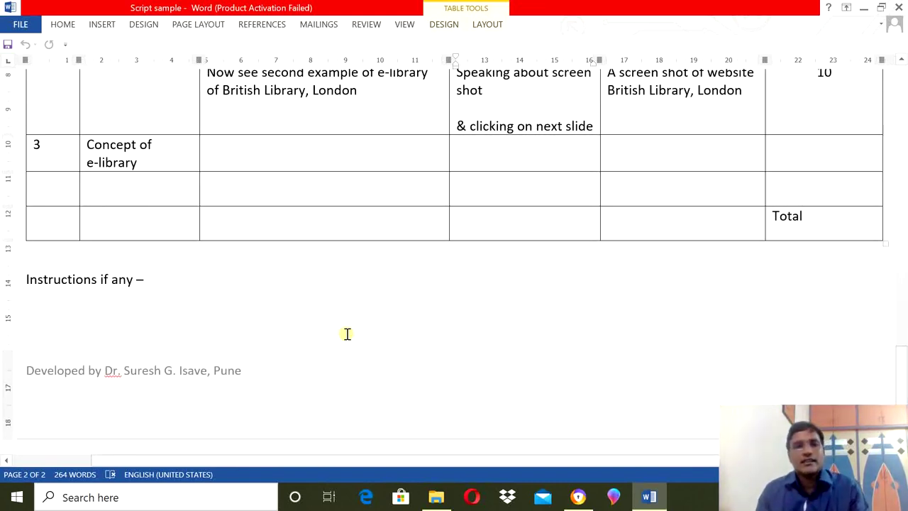
# Return to the License Chooser in the browser and copy the license HTML code again from the "Have a web page?" section
pyautogui.click(580, 498)
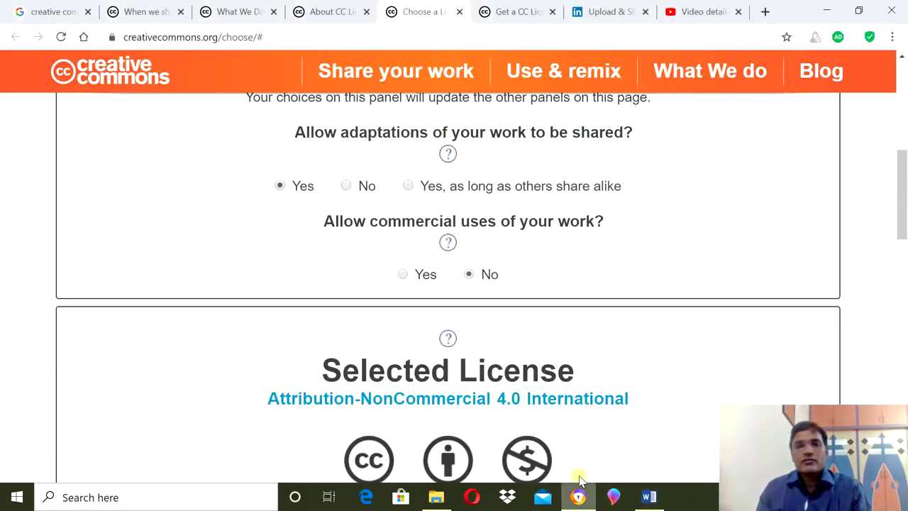
pyautogui.scroll(4, 683, 300)
pyautogui.scroll(-3, 417, 295)
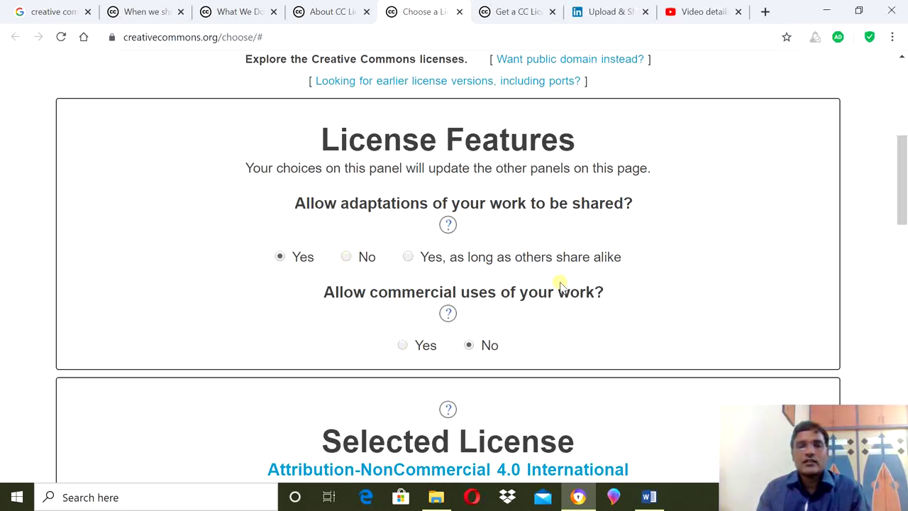
pyautogui.scroll(-5, 506, 248)
pyautogui.scroll(-5, 525, 304)
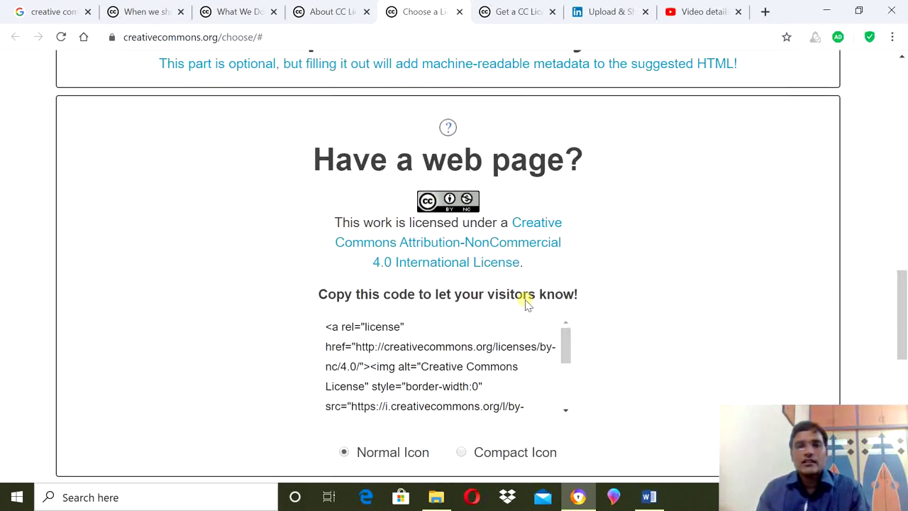
pyautogui.click(415, 325)
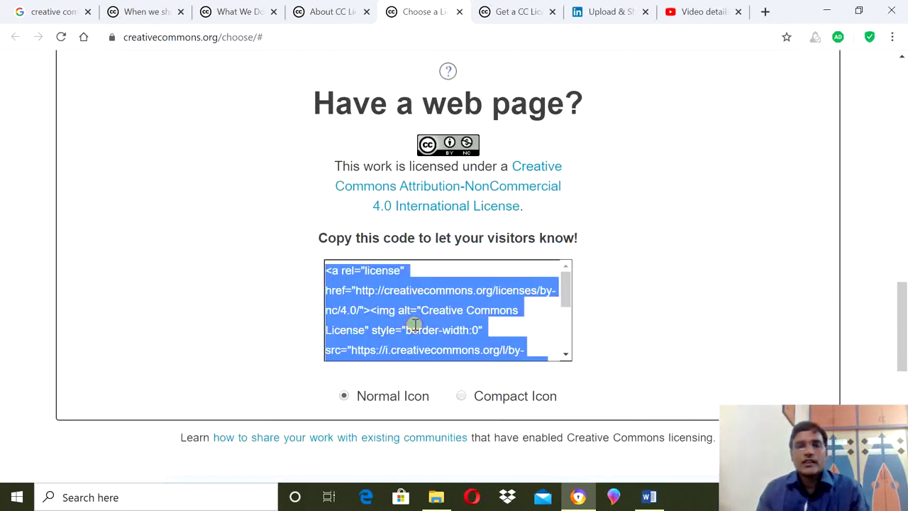
pyautogui.rightClick(415, 326)
pyautogui.click(446, 332)
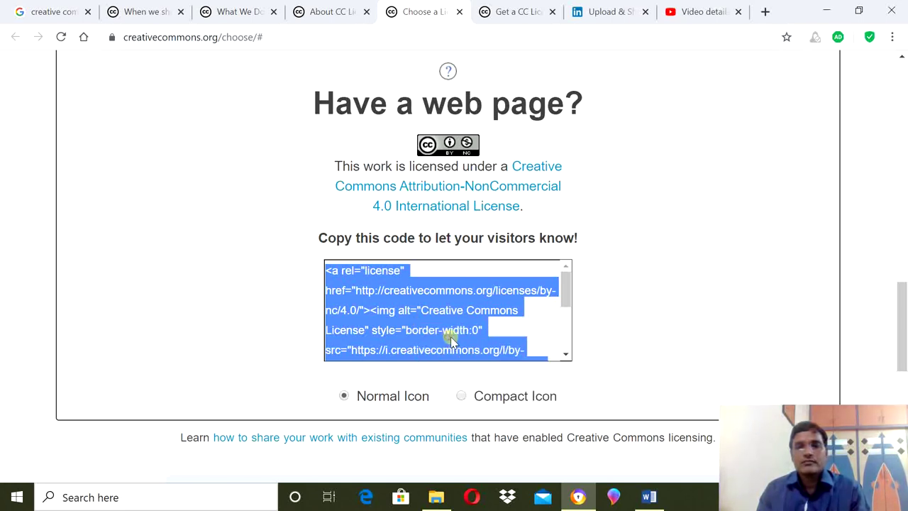
# Switch back to Word and paste the license code on the empty line below "Instructions if any –"
pyautogui.click(650, 491)
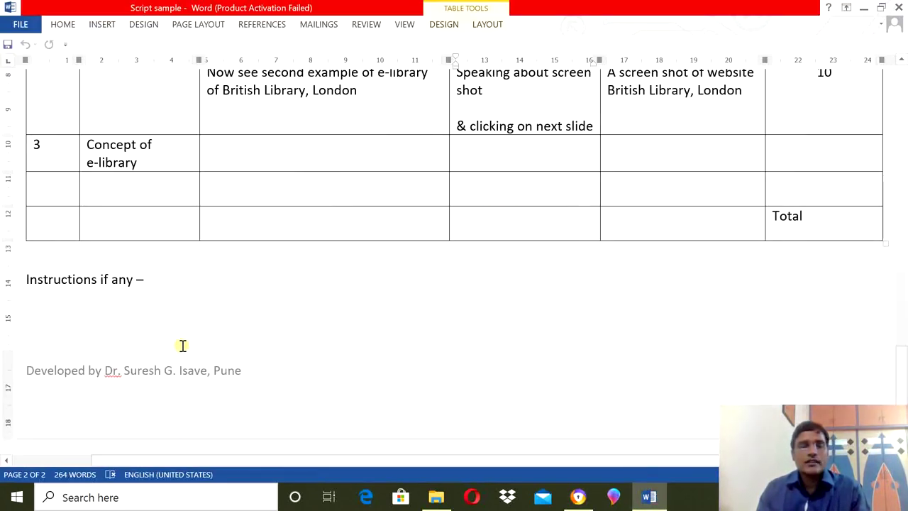
pyautogui.click(182, 345)
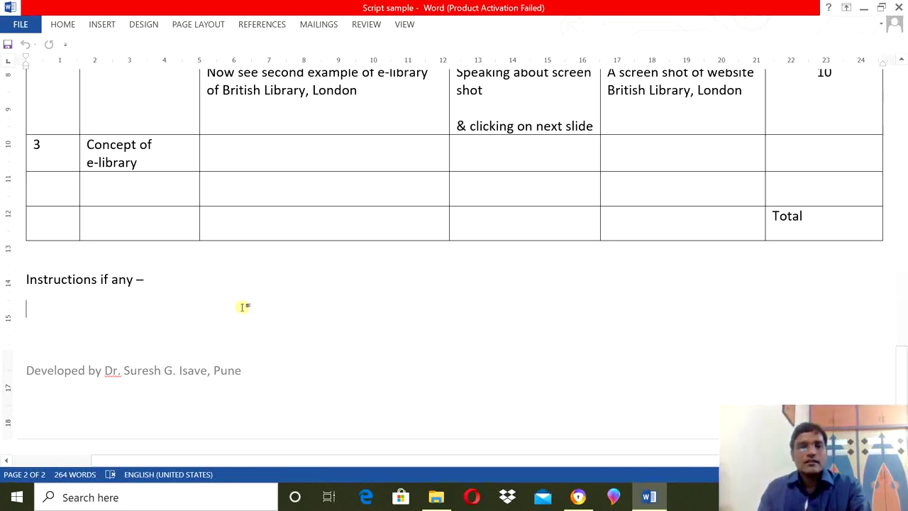
pyautogui.hotkey('ctrl', 'v')
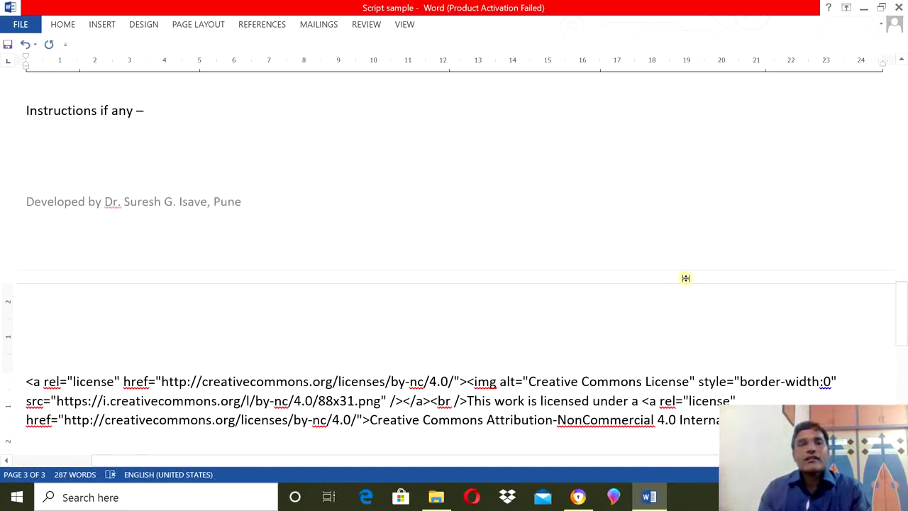
# Look over the script table and the pasted license code, highlighting the whole code and clearing the selection
pyautogui.scroll(5, 685, 278)
pyautogui.scroll(1, 686, 278)
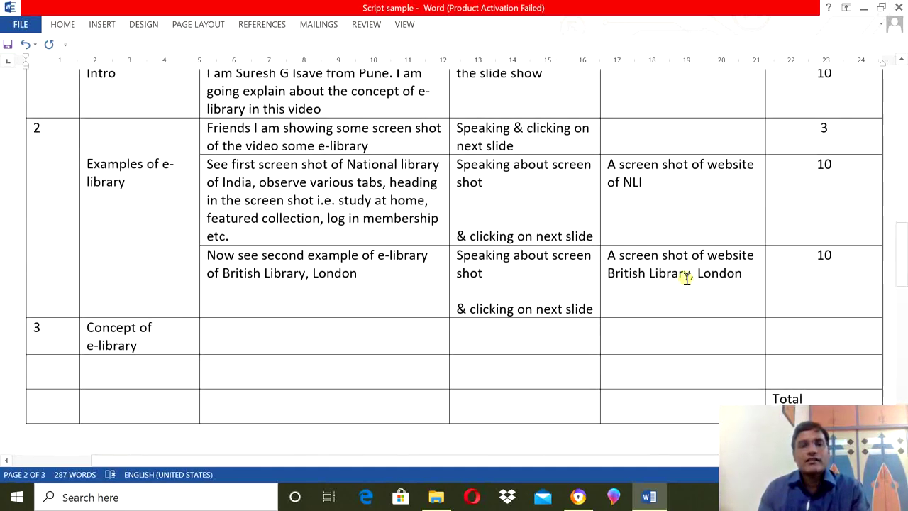
pyautogui.scroll(-4, 687, 278)
pyautogui.scroll(-3, 687, 279)
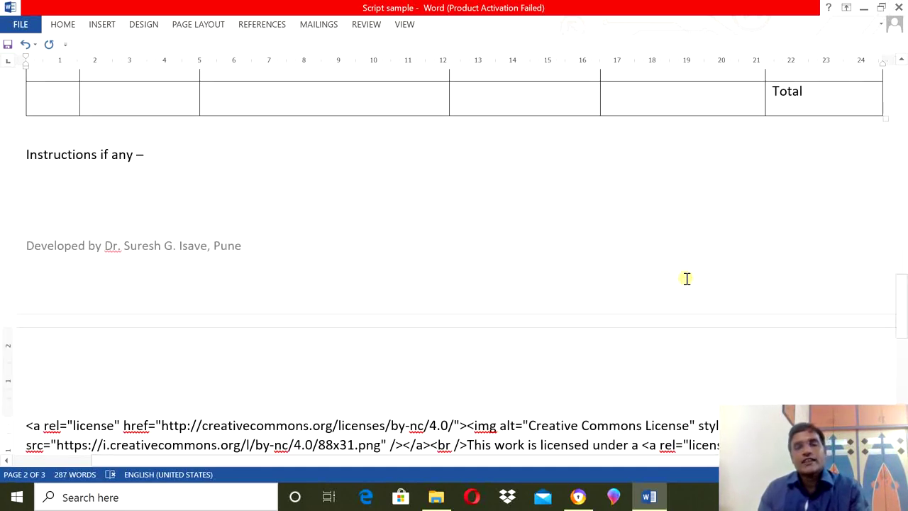
pyautogui.scroll(-3, 693, 340)
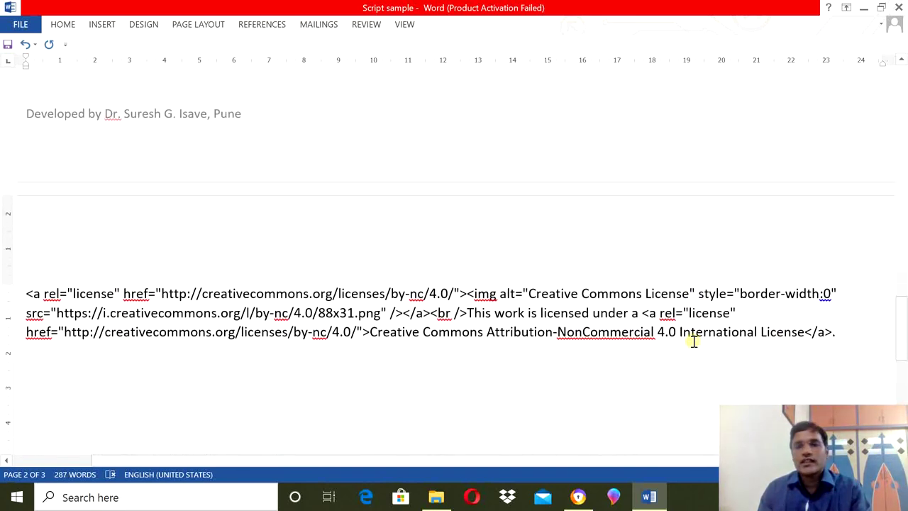
pyautogui.moveTo(842, 335); pyautogui.dragTo(11, 281)
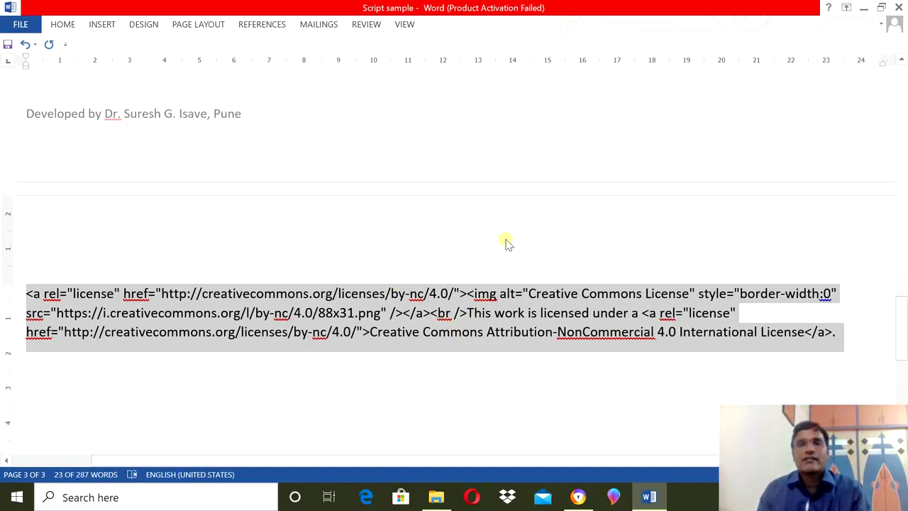
pyautogui.click(522, 295)
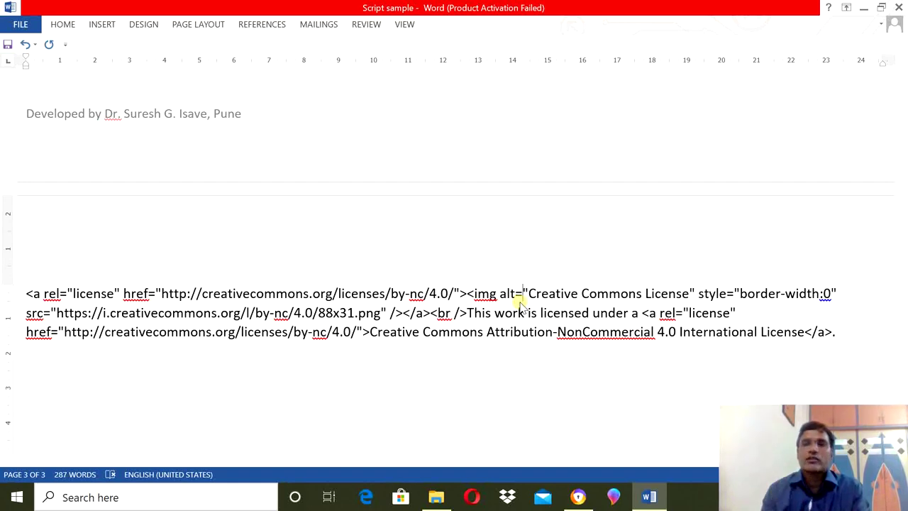
# Switch back to the License Chooser in the browser and review the Selected License and License Features sections
pyautogui.click(578, 497)
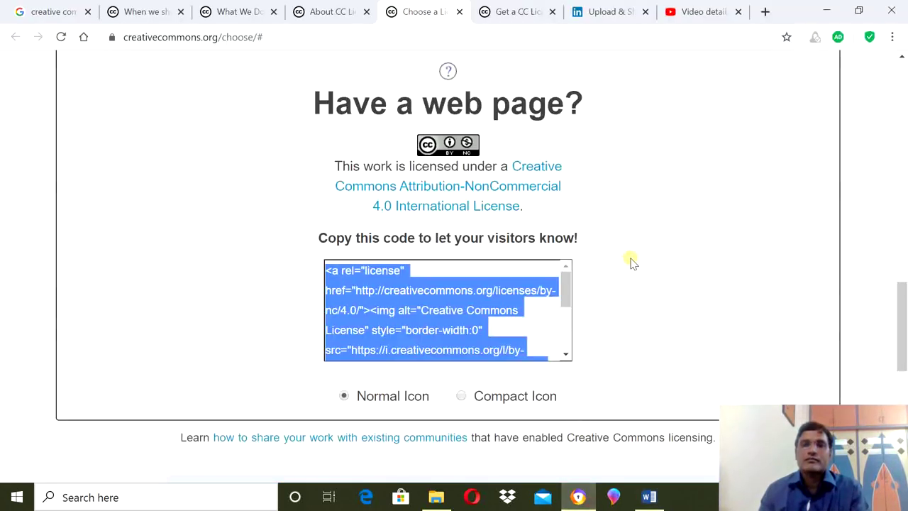
pyautogui.click(636, 243)
pyautogui.scroll(8, 635, 243)
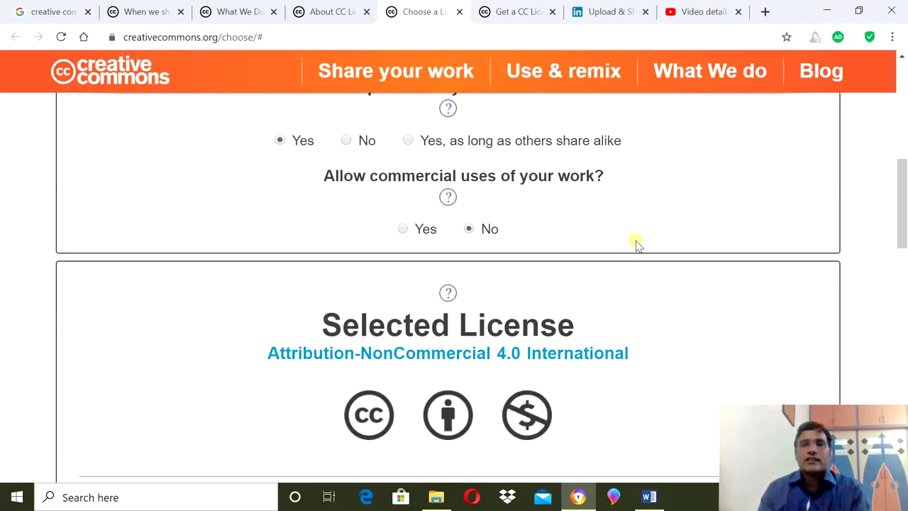
pyautogui.scroll(2, 636, 244)
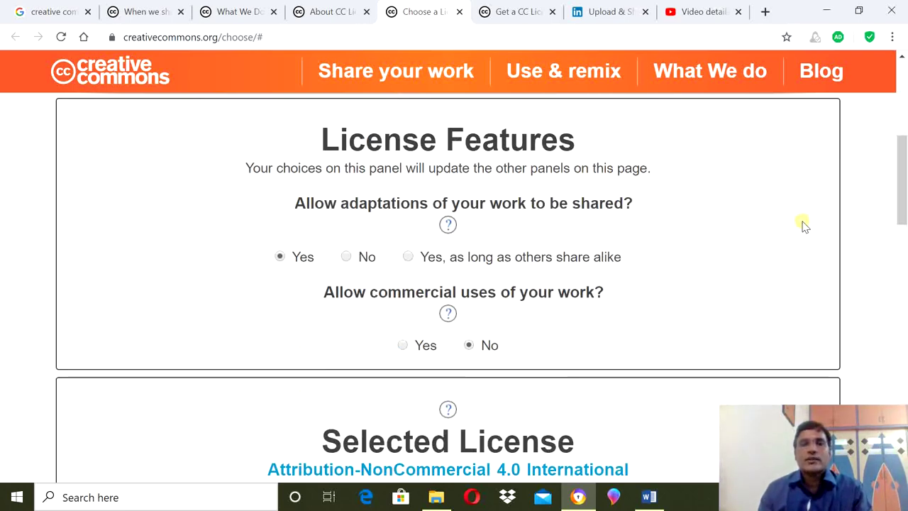
# View the Creative Commons home page, and look over the What We Do page's mission list
pyautogui.click(226, 14)
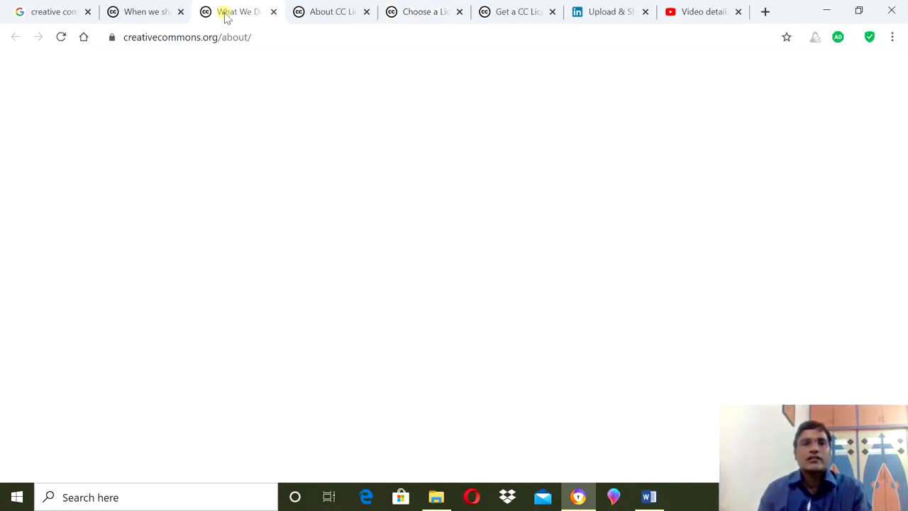
pyautogui.click(147, 15)
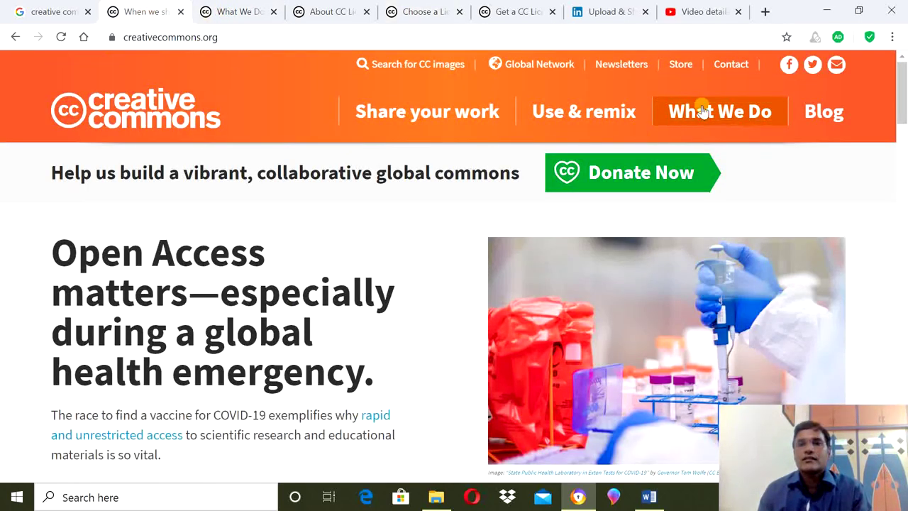
pyautogui.click(232, 13)
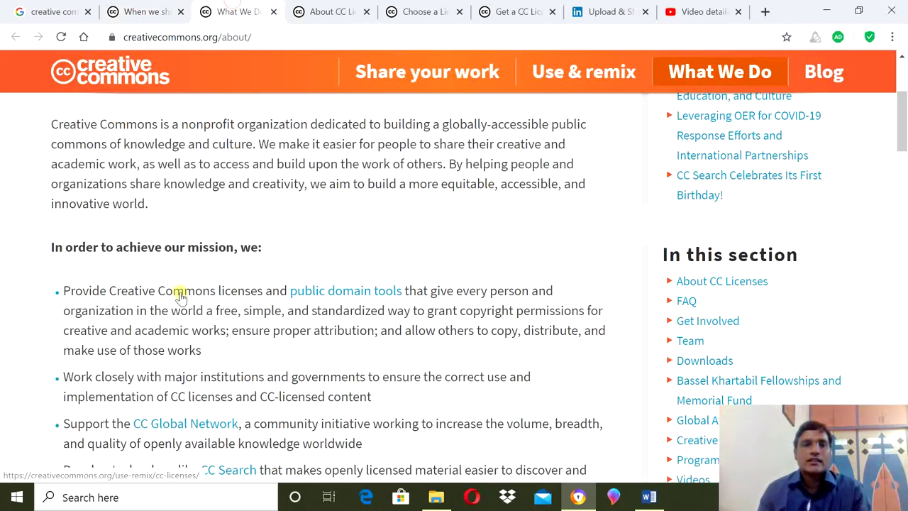
# Read through the About CC Licenses page, from the license descriptions to the Choosing a License and Before Licensing sections
pyautogui.click(341, 16)
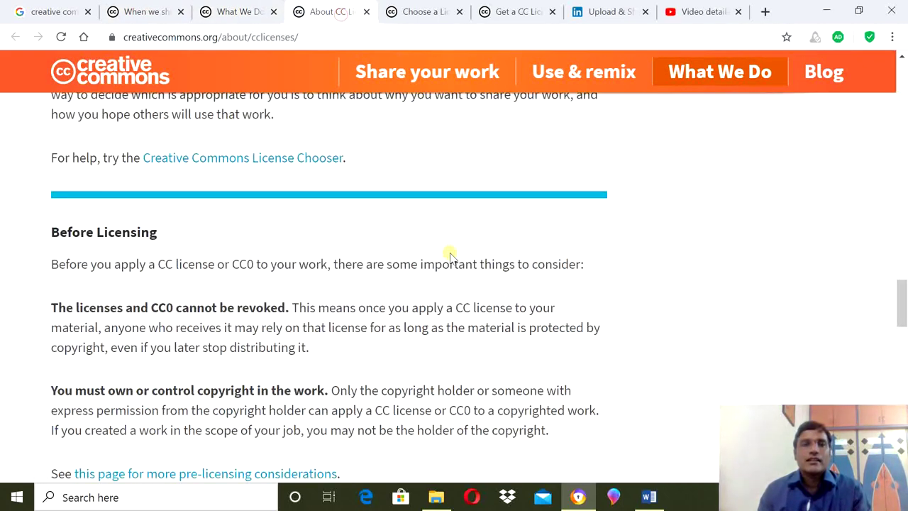
pyautogui.scroll(6, 811, 227)
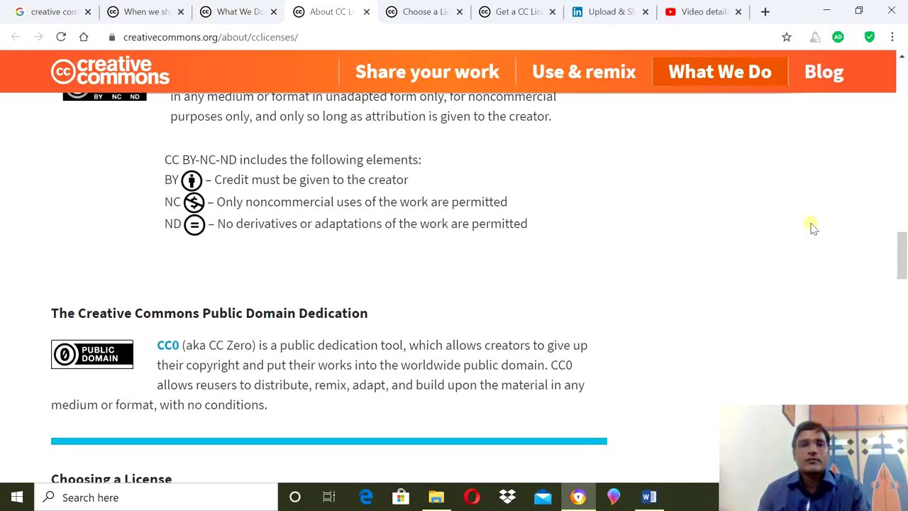
pyautogui.scroll(4, 811, 227)
pyautogui.scroll(-8, 810, 227)
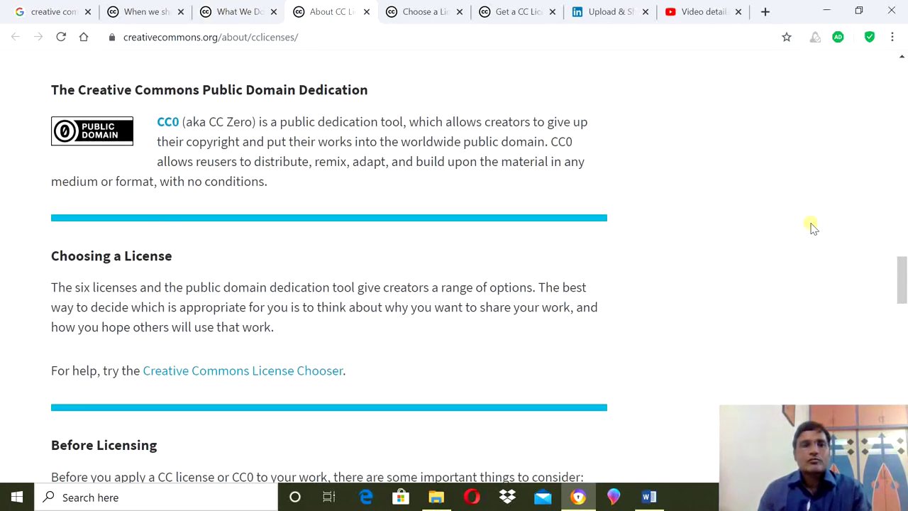
pyautogui.scroll(-4, 811, 227)
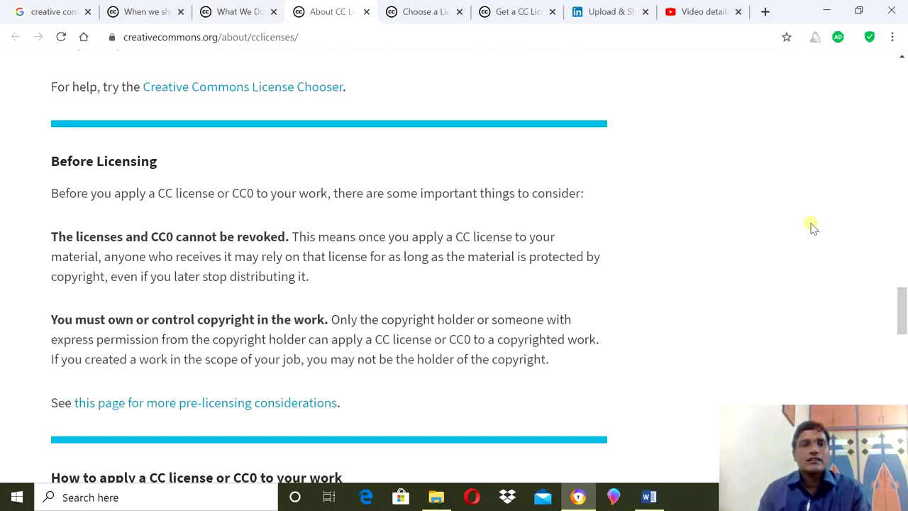
# Open the License Chooser page and highlight the words "adaptations" and "commercial" in the License Features questions, and clear the highlighting
pyautogui.scroll(2, 334, 307)
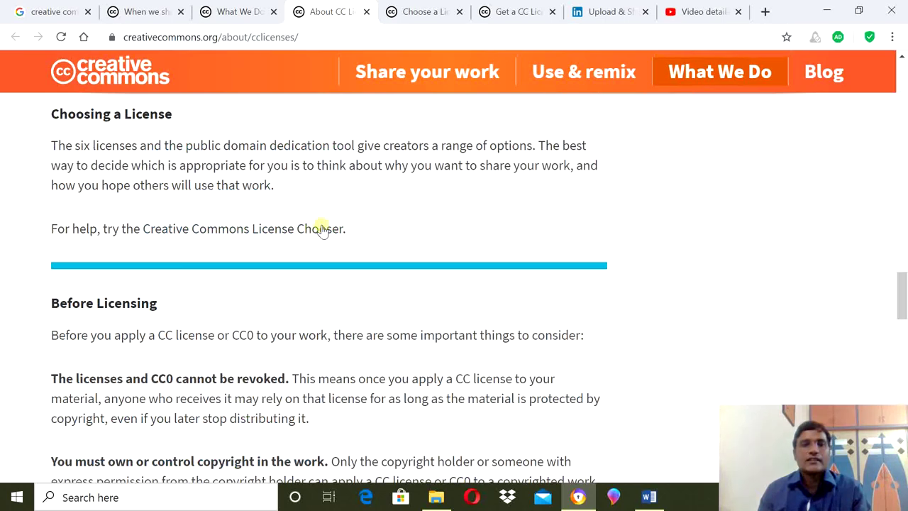
pyautogui.click(428, 14)
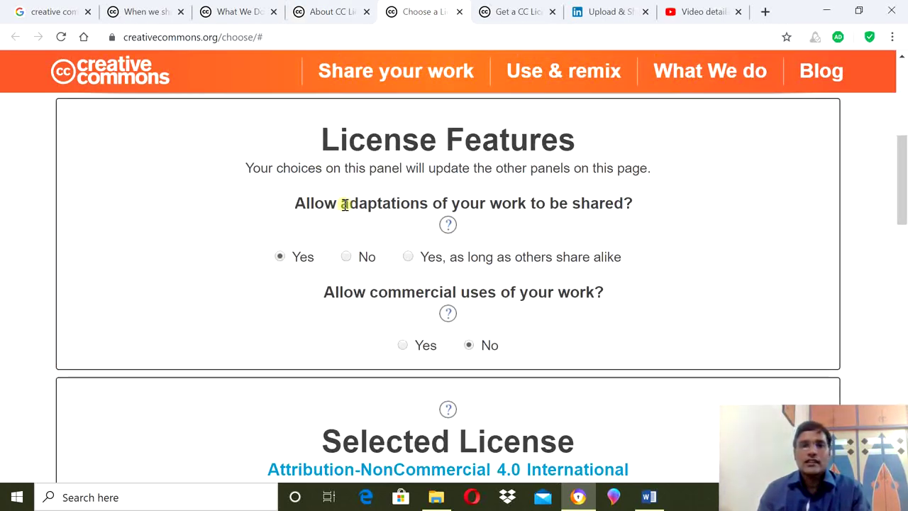
pyautogui.moveTo(345, 205); pyautogui.dragTo(425, 204)
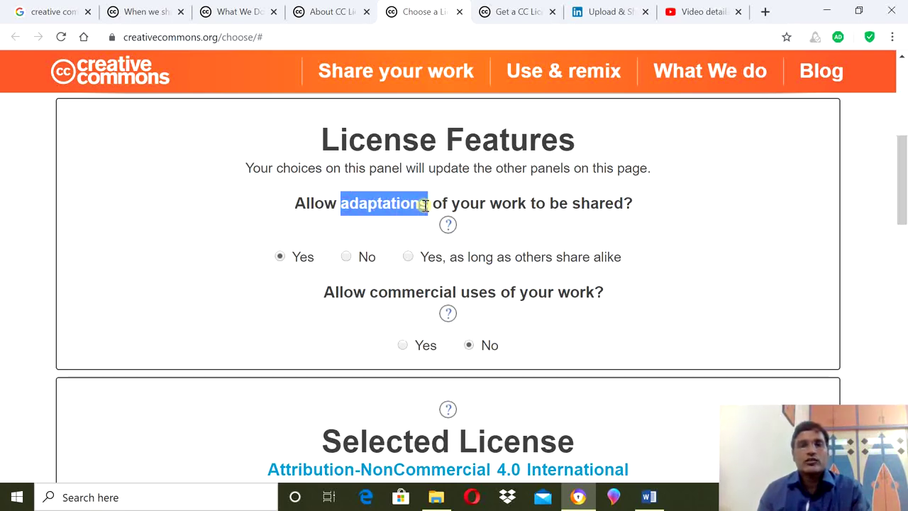
pyautogui.moveTo(455, 293); pyautogui.dragTo(372, 295)
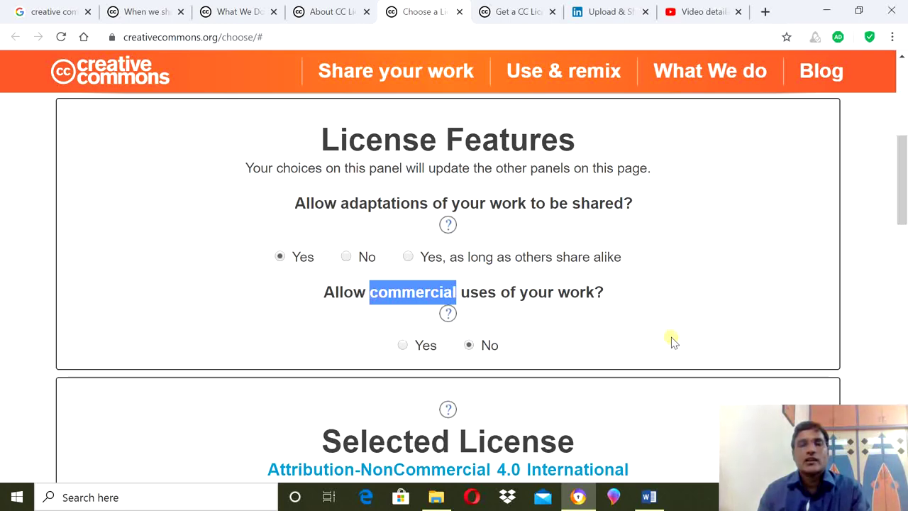
pyautogui.click(673, 340)
# Try disallowing adaptations while allowing commercial uses of the work, and check the Selected License section
pyautogui.click(346, 257)
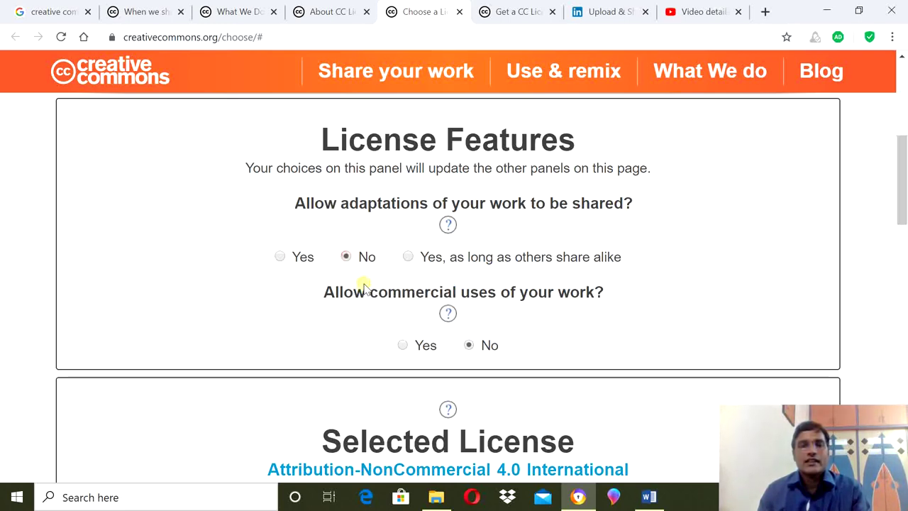
pyautogui.click(402, 345)
pyautogui.scroll(-2, 415, 424)
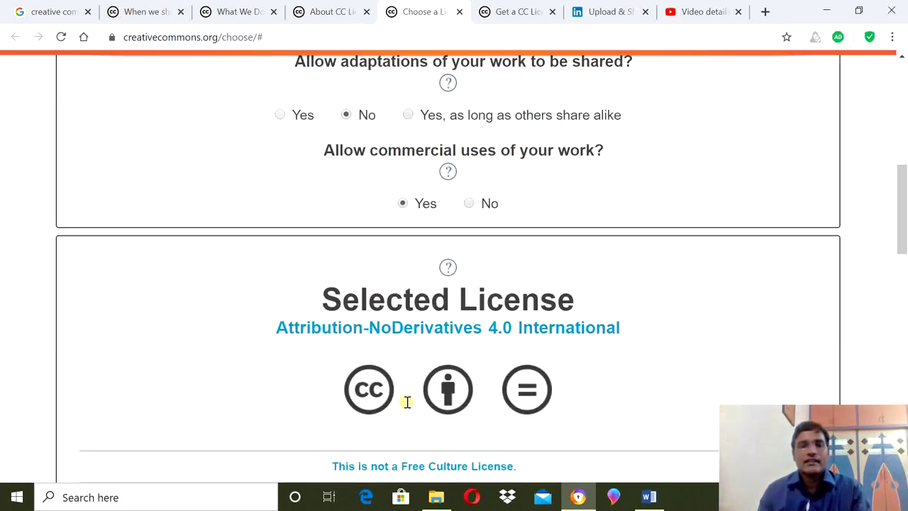
pyautogui.scroll(1, 610, 323)
pyautogui.scroll(1, 645, 324)
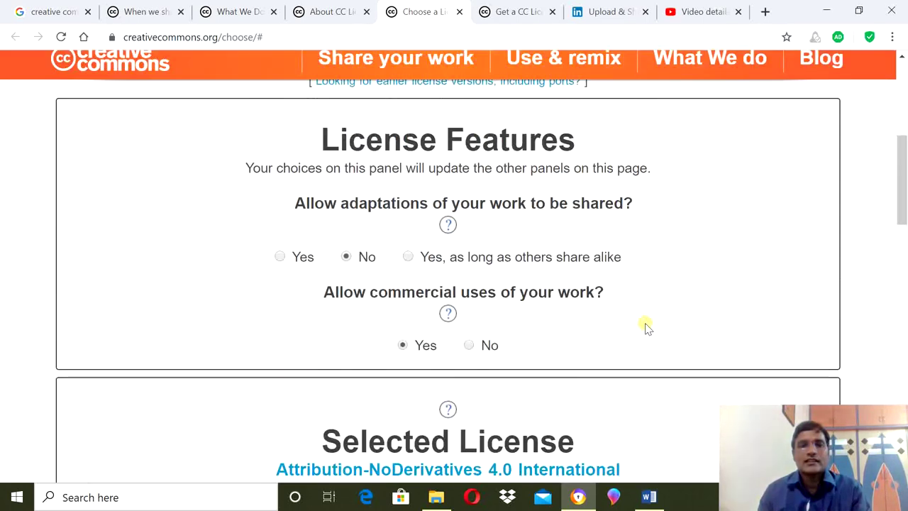
pyautogui.scroll(-1, 645, 325)
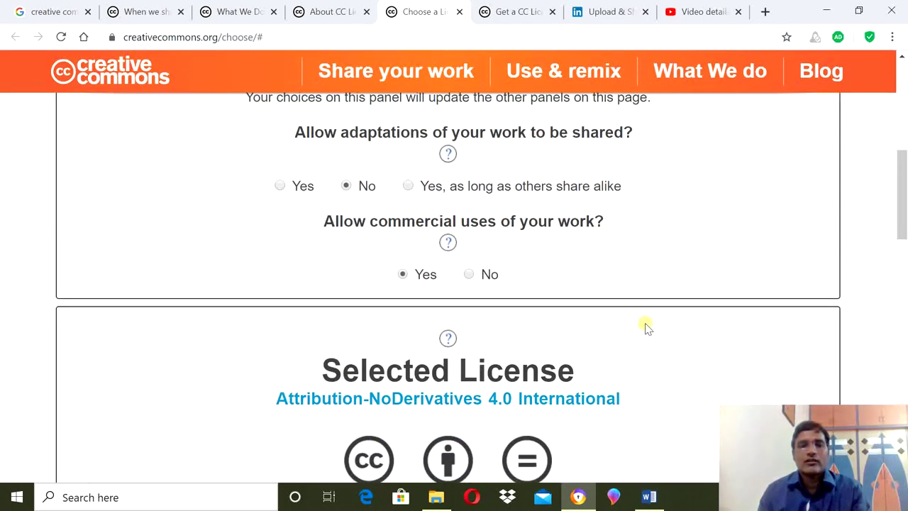
# Try the different adaptation options, including share alike, and settle on Yes for adaptations and No for commercial uses
pyautogui.click(278, 186)
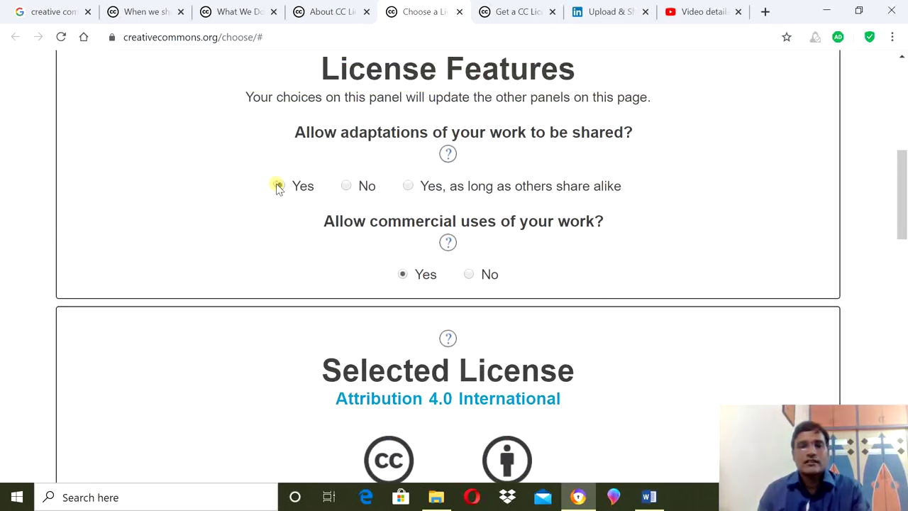
pyautogui.click(347, 185)
pyautogui.click(469, 274)
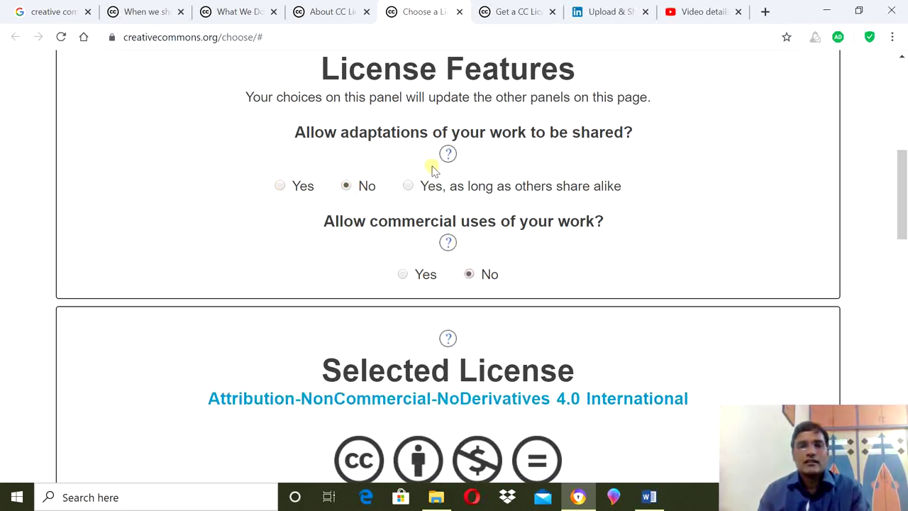
pyautogui.click(408, 185)
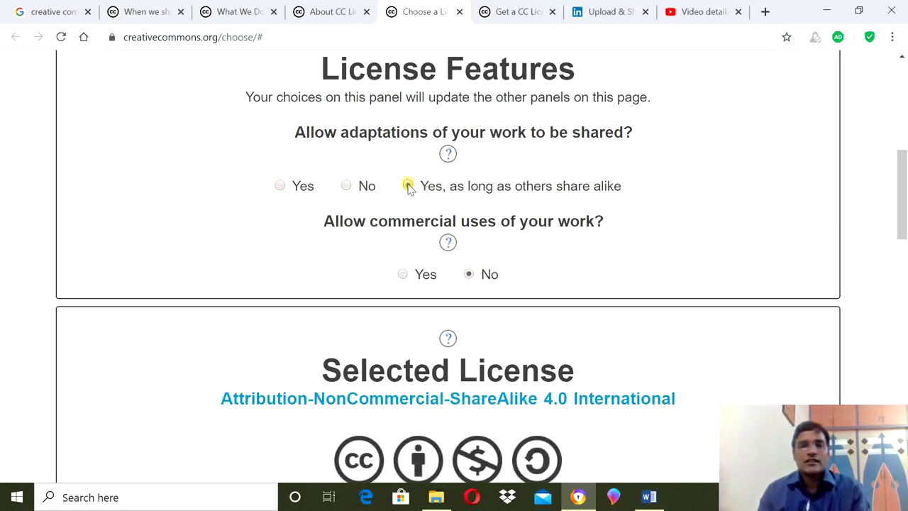
pyautogui.click(347, 185)
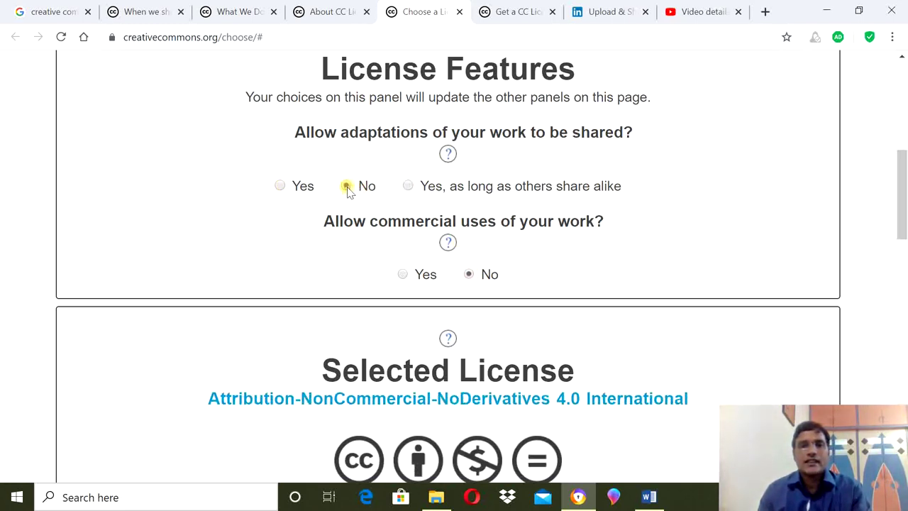
pyautogui.click(292, 185)
# Review the Selected License and the web page section, highlighting the whole license code and clearing the selection
pyautogui.scroll(-1, 614, 295)
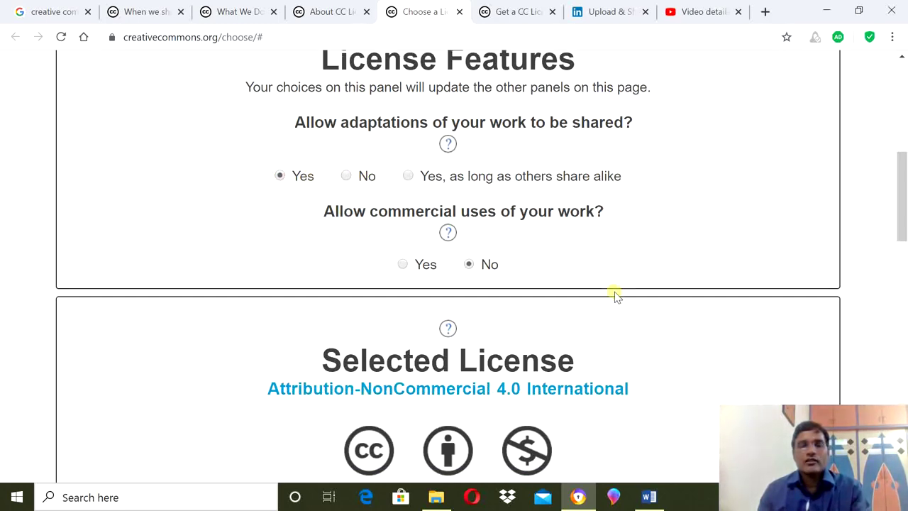
pyautogui.scroll(-4, 614, 295)
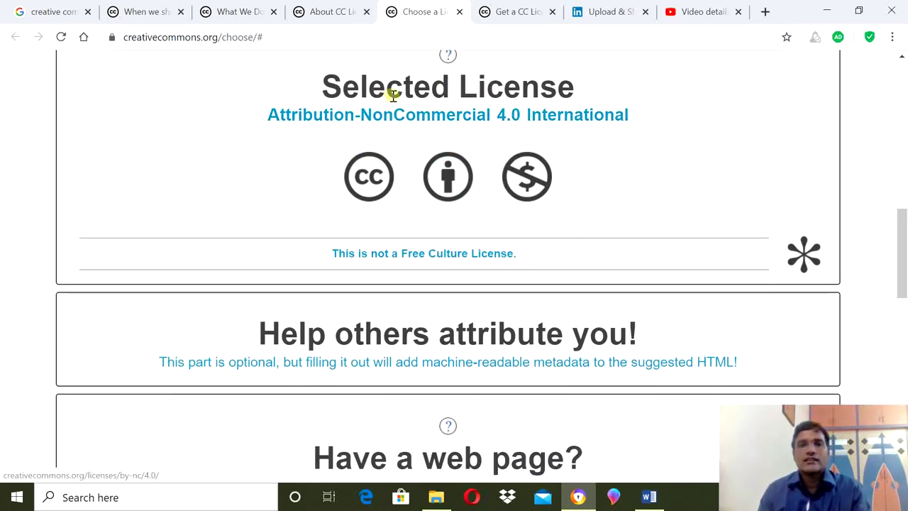
pyautogui.scroll(-2, 628, 215)
pyautogui.scroll(-3, 628, 215)
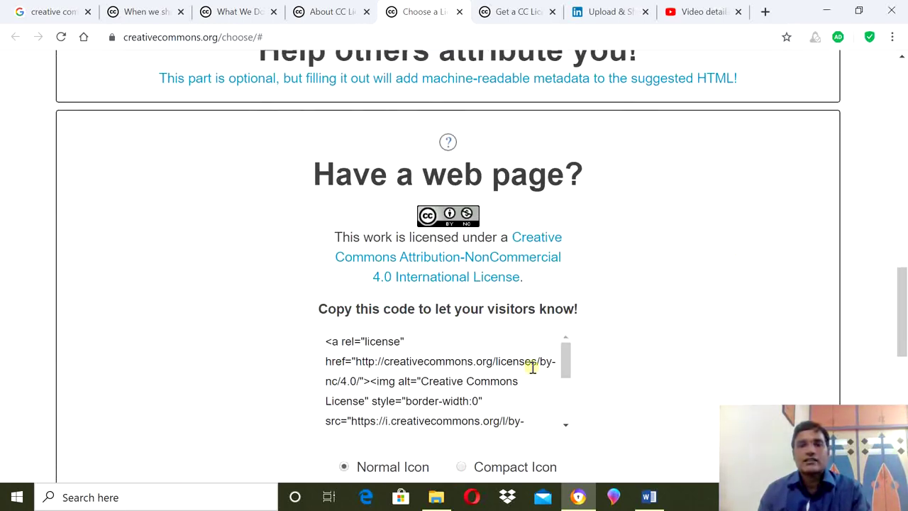
pyautogui.click(478, 381)
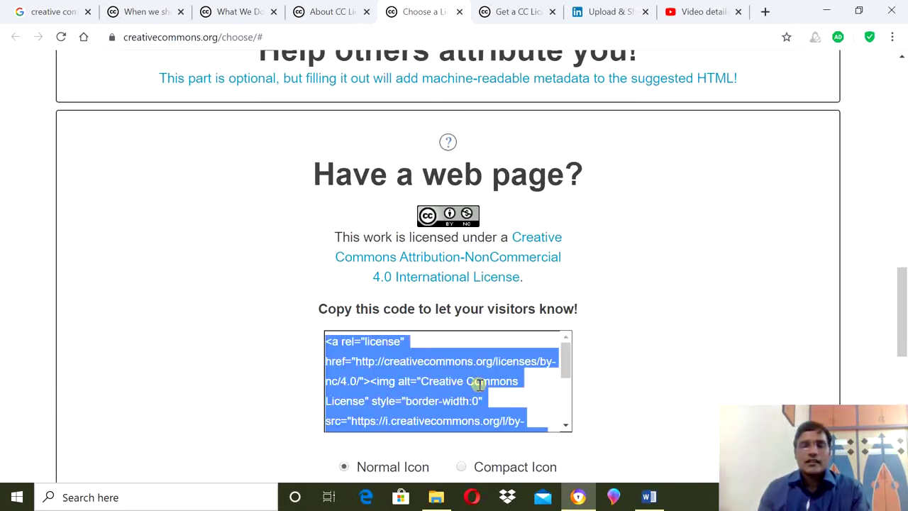
pyautogui.rightClick(479, 383)
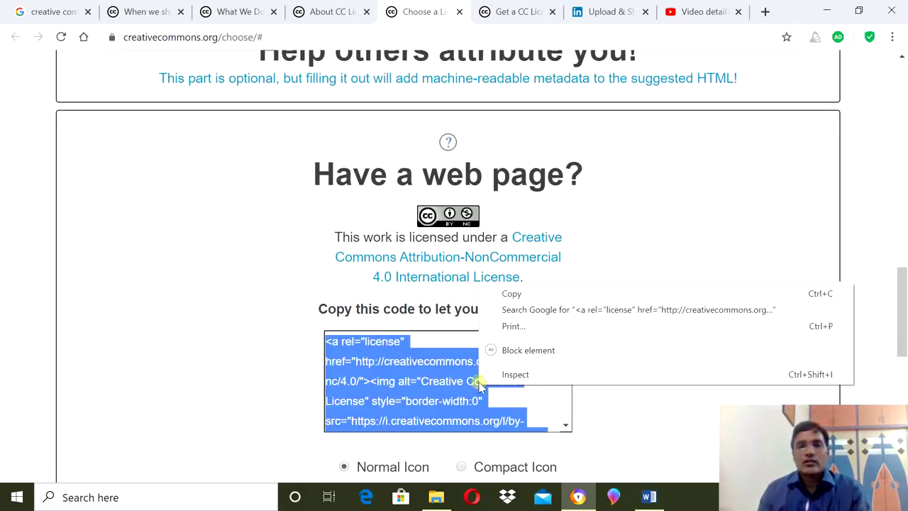
pyautogui.click(677, 220)
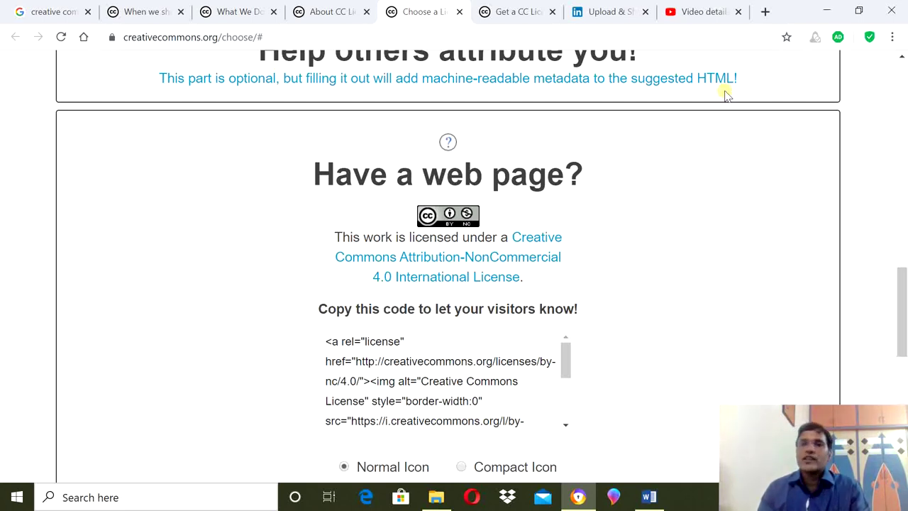
# Look over the license options in the YouTube Studio video details and the license code in the SlideShare upload's description
pyautogui.click(698, 10)
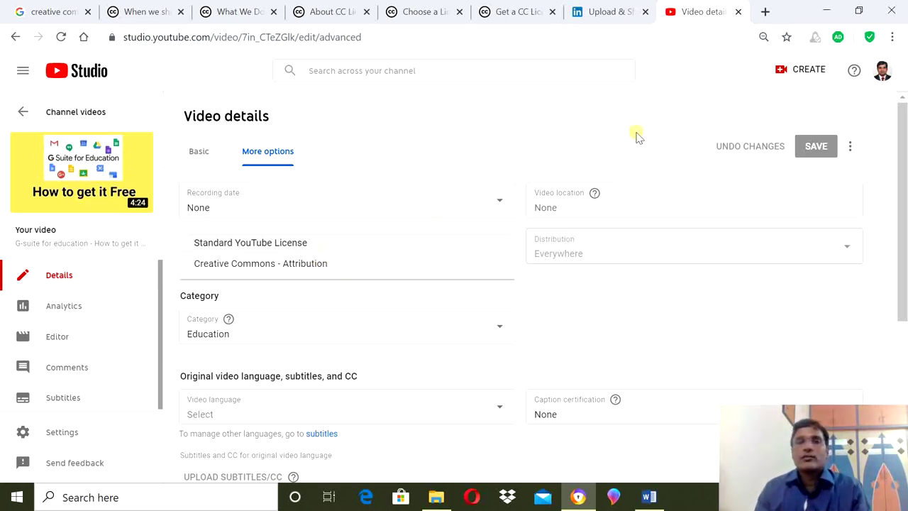
pyautogui.click(440, 16)
pyautogui.click(613, 14)
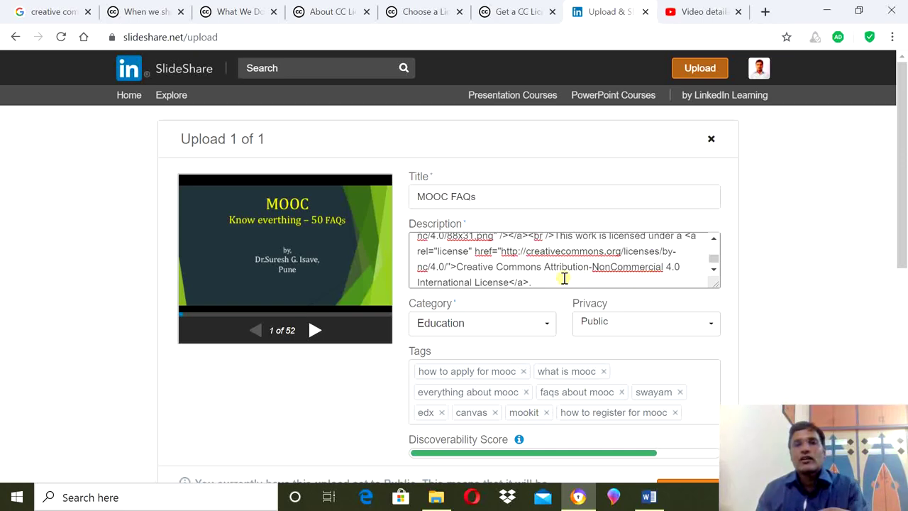
pyautogui.click(564, 278)
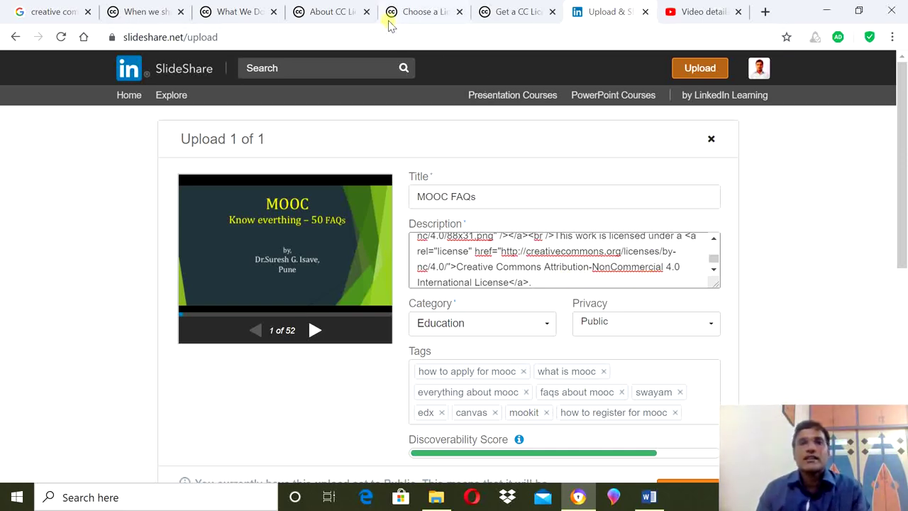
# Return to the License Chooser and review the sections on helping others attribute the work and licensing a web page
pyautogui.click(434, 11)
pyautogui.scroll(3, 649, 257)
pyautogui.scroll(-4, 649, 258)
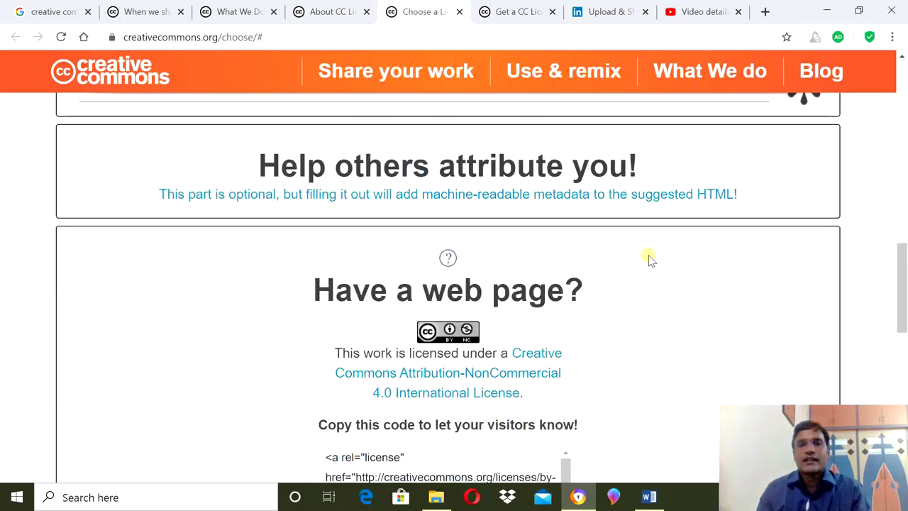
pyautogui.scroll(3, 648, 258)
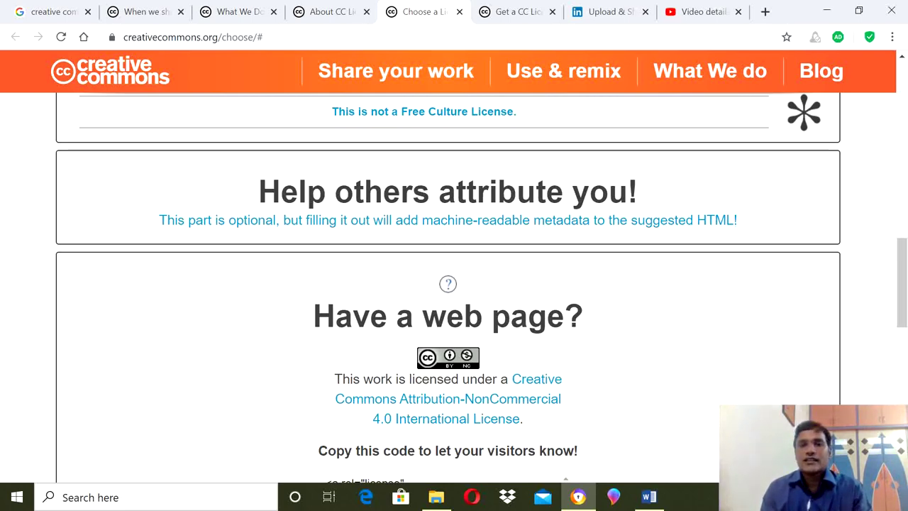
pyautogui.scroll(-2, 454, 284)
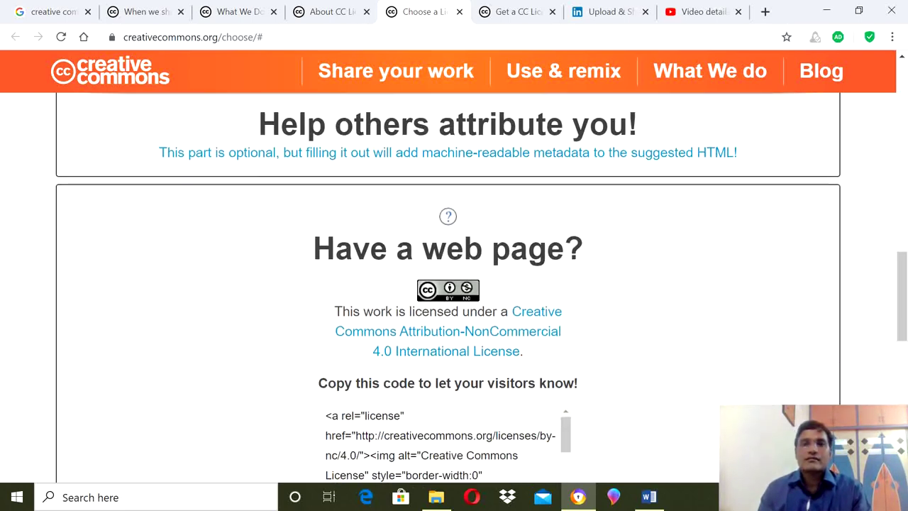